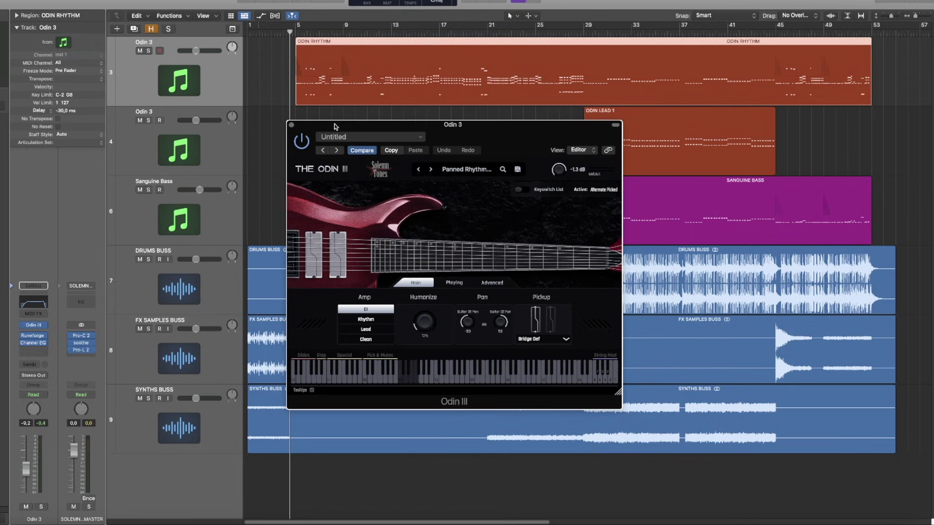
Step: Switch the rhythm guitar's pickup to Bridge Modern in Odin III and set it back to Bridge Def
left_click_drag(334, 126, 330, 123)
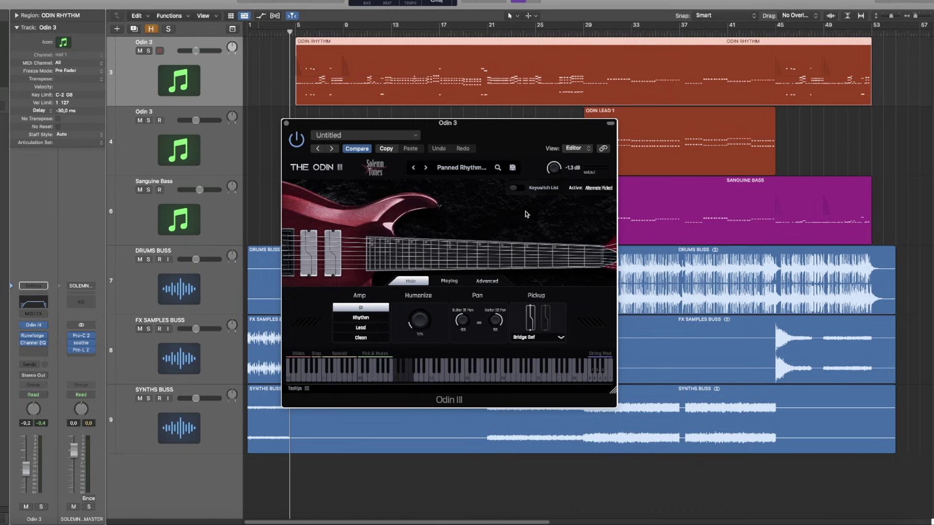
left_click_drag(428, 137, 546, 157)
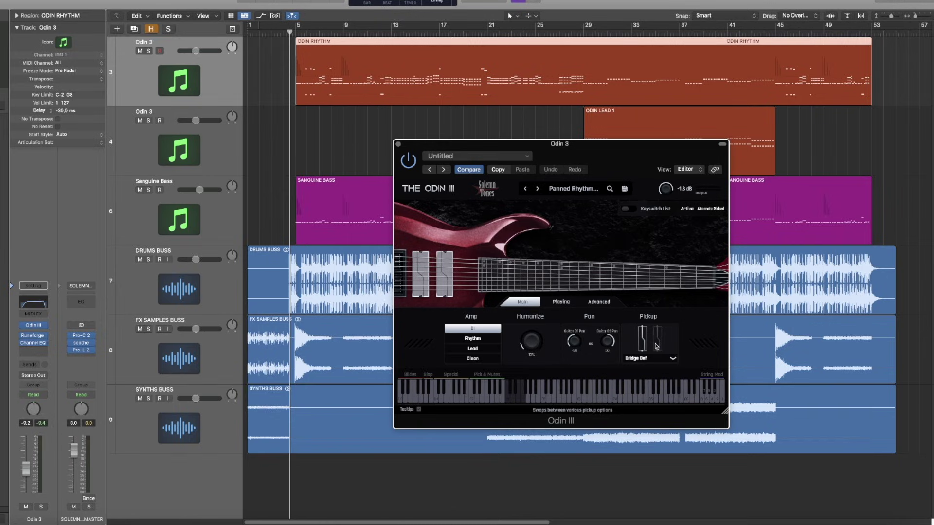
left_click(655, 359)
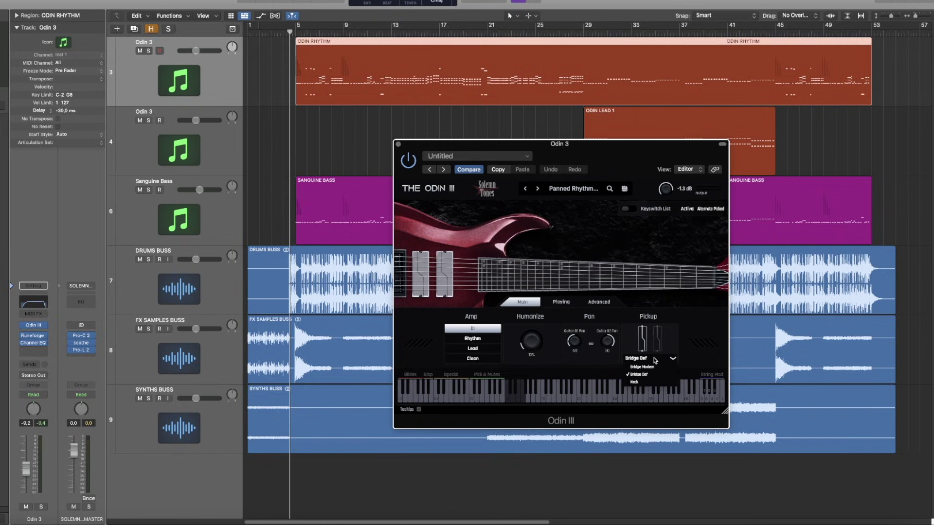
left_click(653, 368)
left_click(656, 359)
left_click(651, 374)
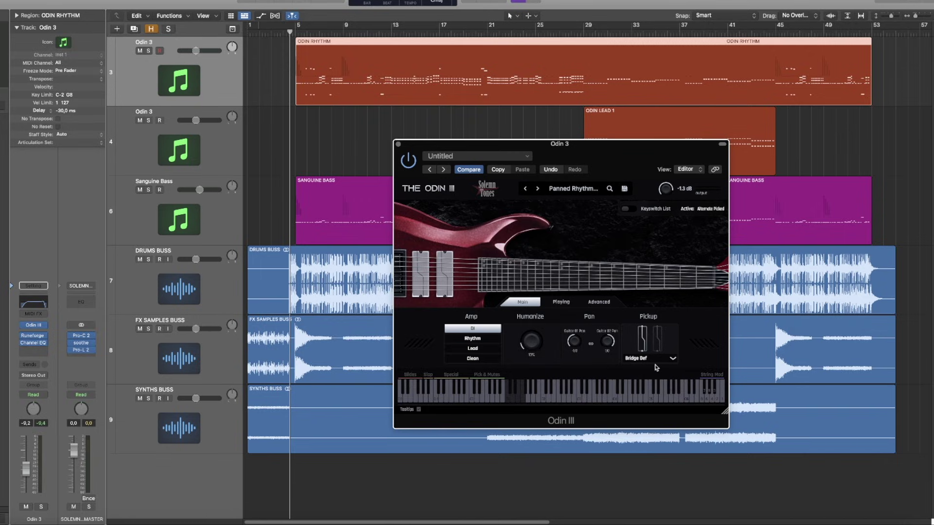
Step: Examine the automatic string position options in the rhythm guitar's playing settings
left_click(562, 302)
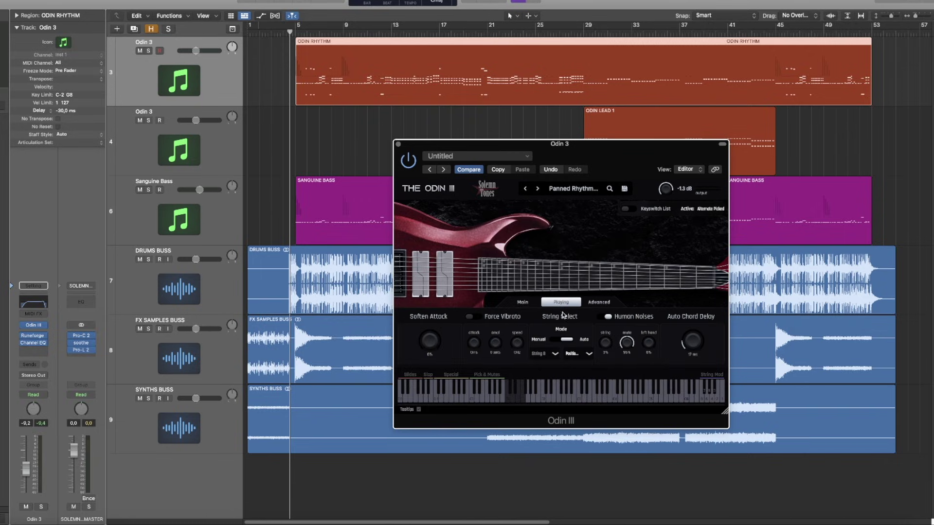
left_click(576, 355)
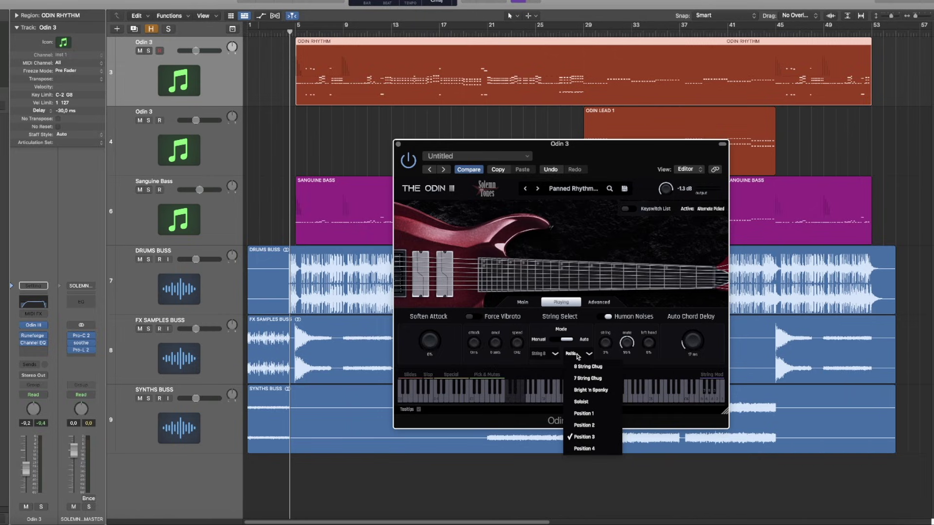
left_click(577, 356)
Step: Examine the available tunings in the rhythm guitar's advanced settings, then return to the main settings and close the instrument
left_click(598, 302)
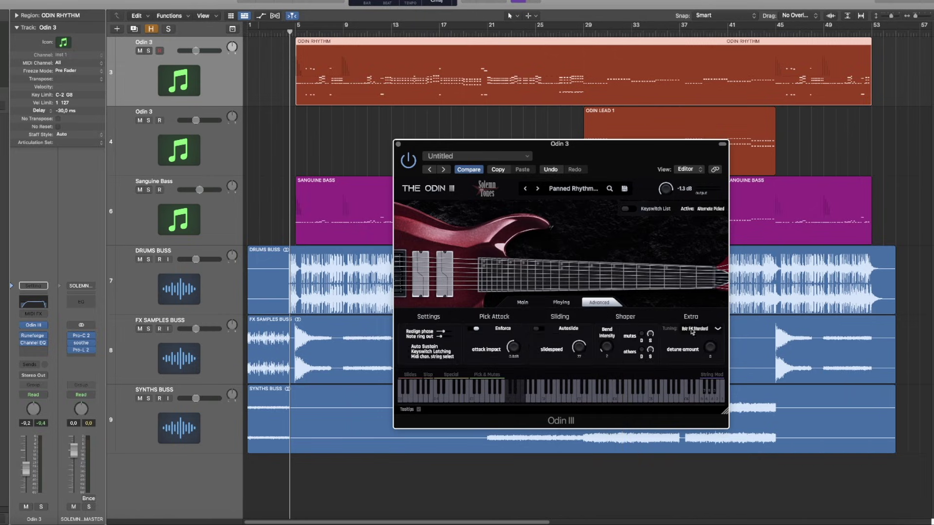
left_click(705, 330)
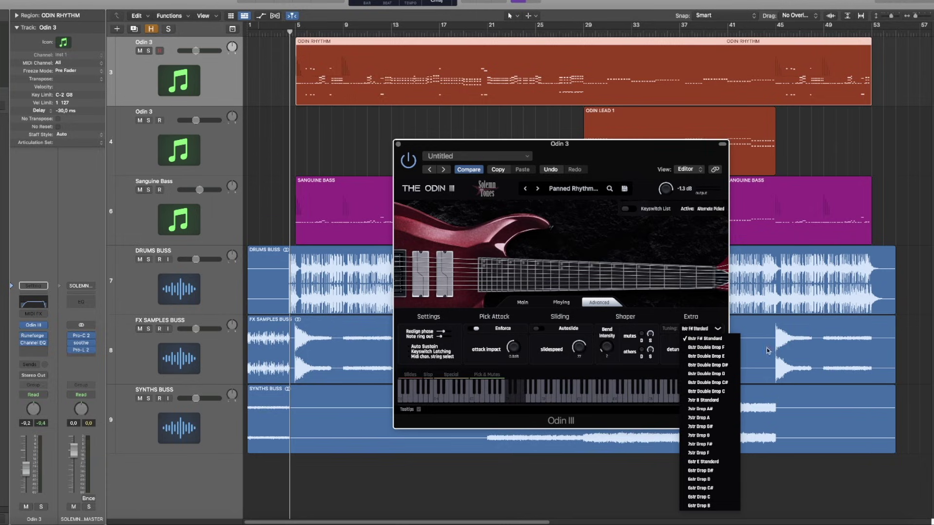
left_click(718, 329)
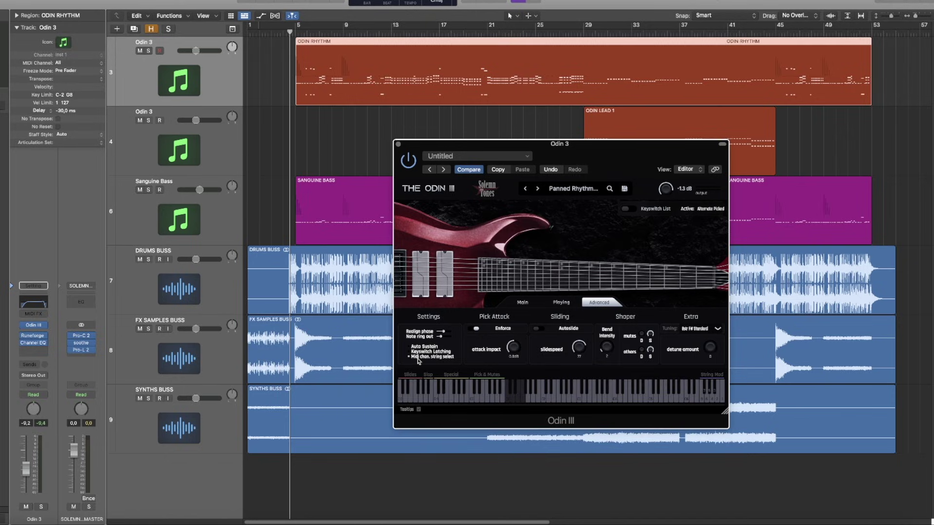
left_click(564, 303)
left_click(527, 303)
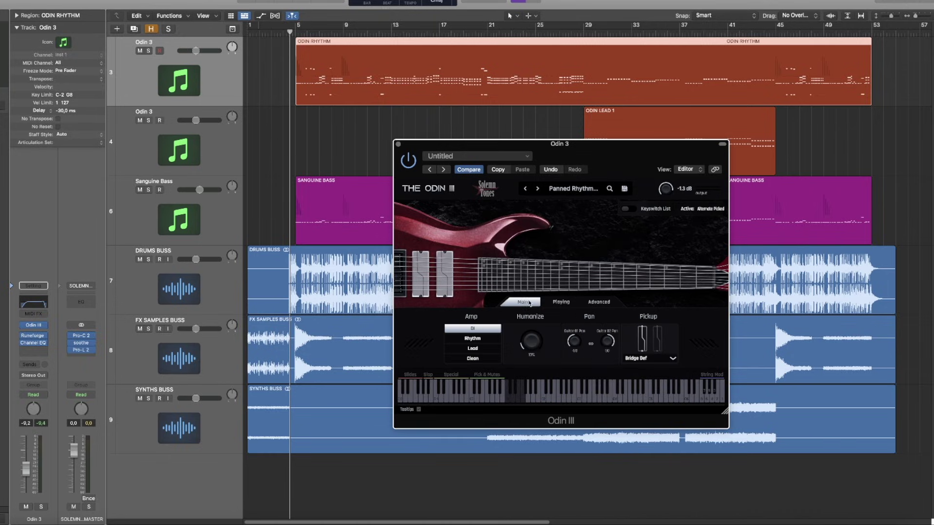
left_click(397, 145)
Step: Open Odin III on the ODIN LEAD 1 track and examine its pickup and string position options
left_click(199, 141)
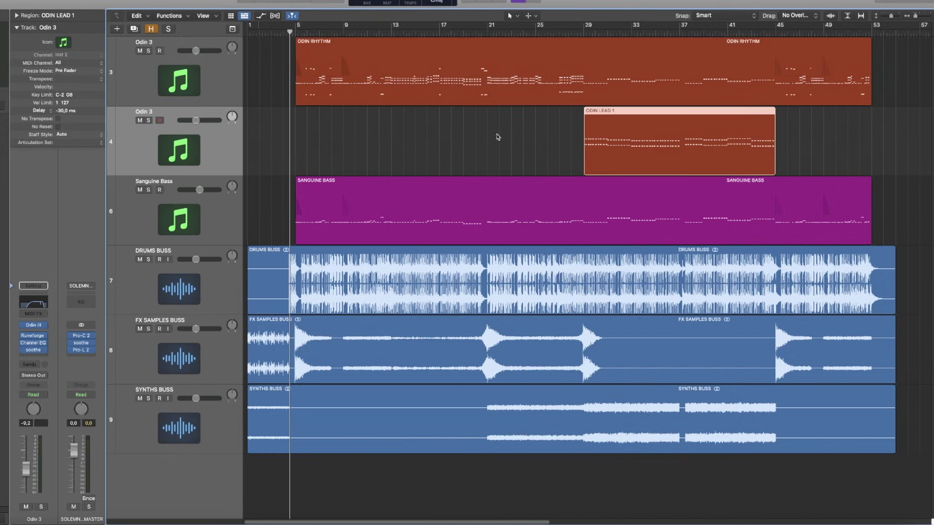
left_click(35, 324)
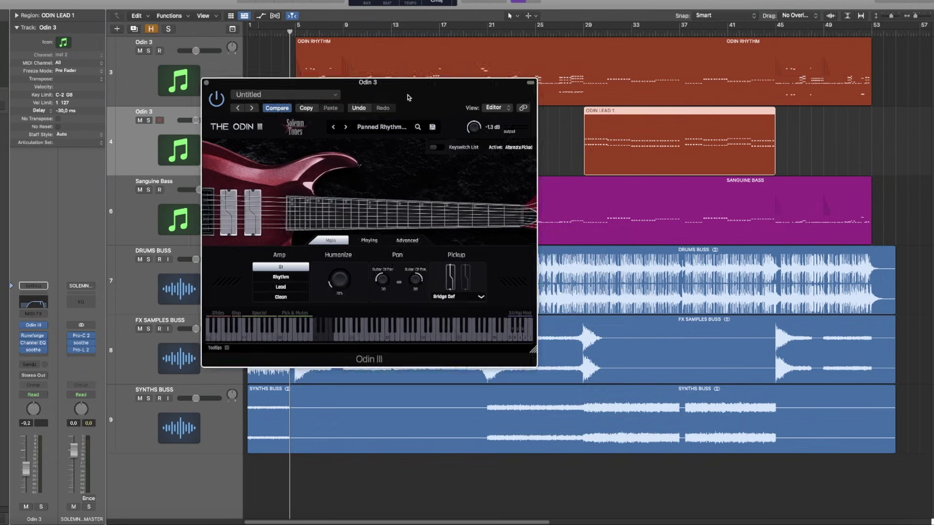
left_click_drag(407, 98, 496, 158)
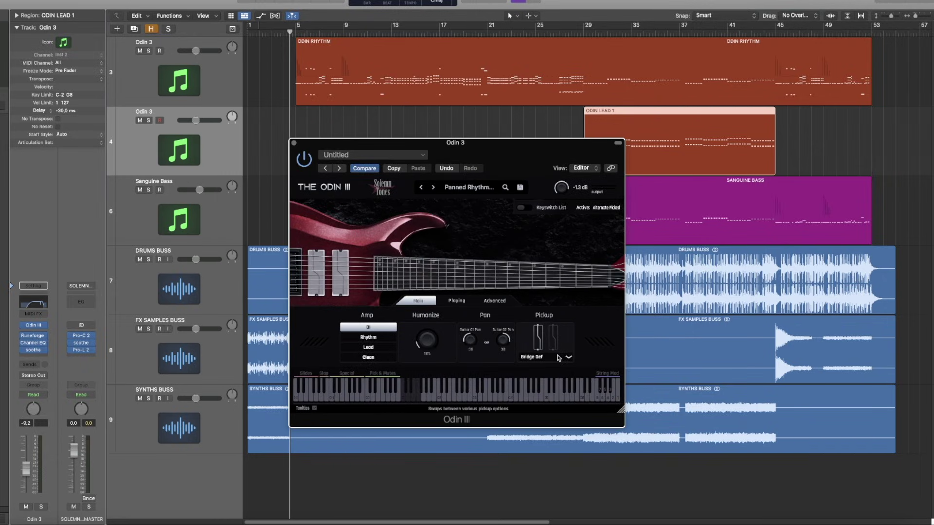
left_click(559, 357)
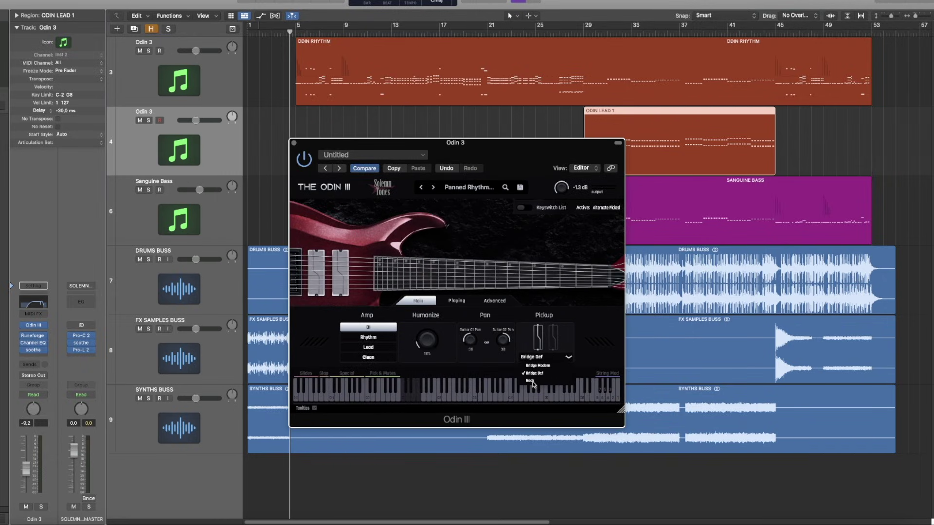
left_click(456, 300)
left_click(481, 355)
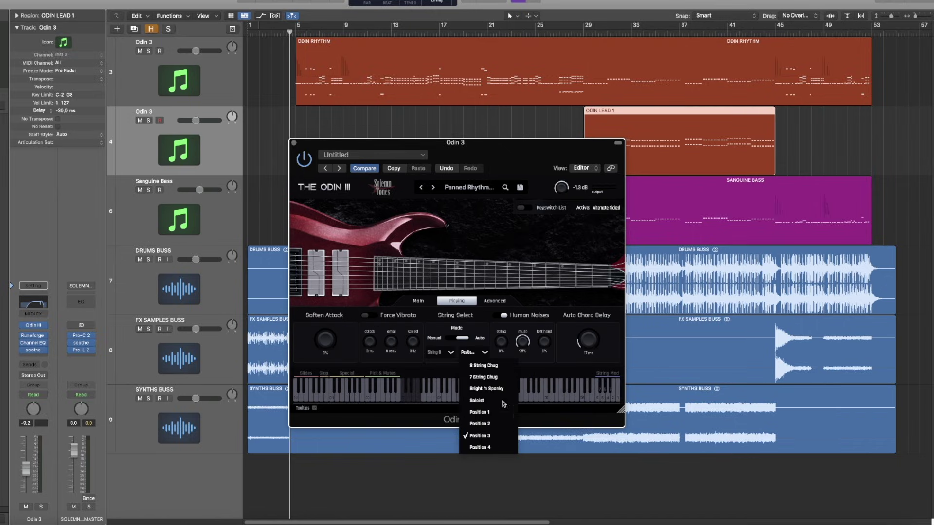
left_click(484, 355)
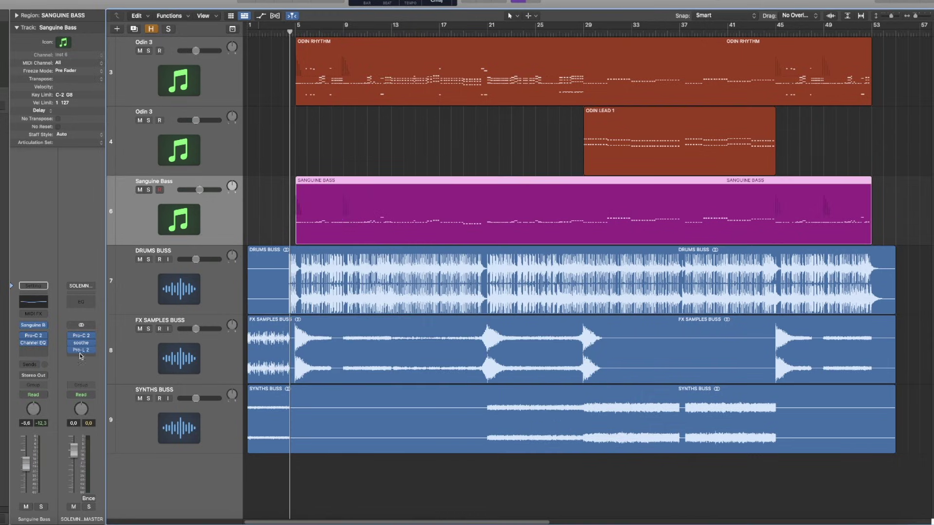
Step: Open the Sanguine Bass instrument, examine its presets and tone controls, and close it
left_click(33, 325)
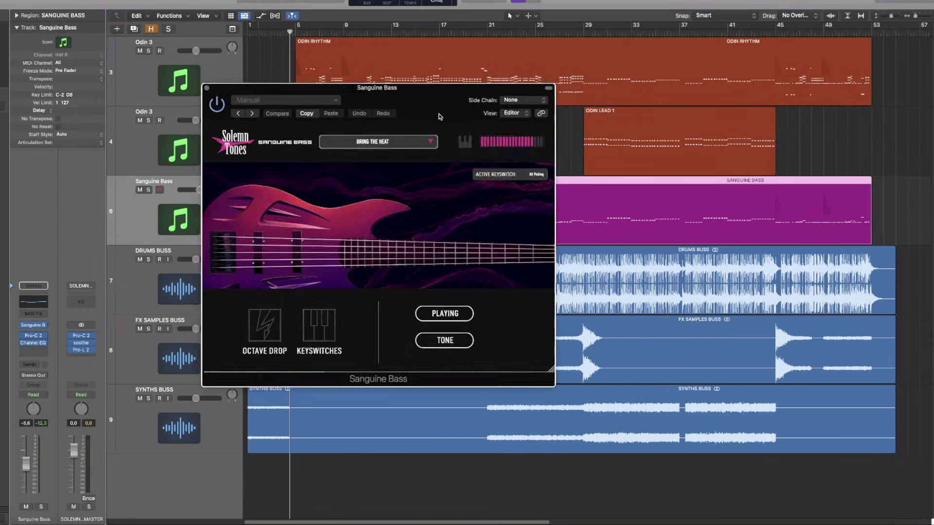
left_click(424, 196)
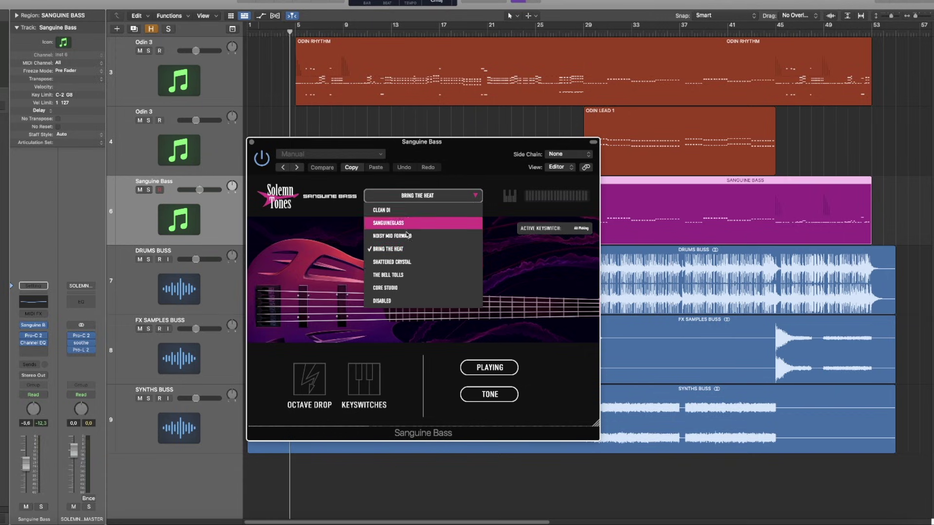
left_click(477, 195)
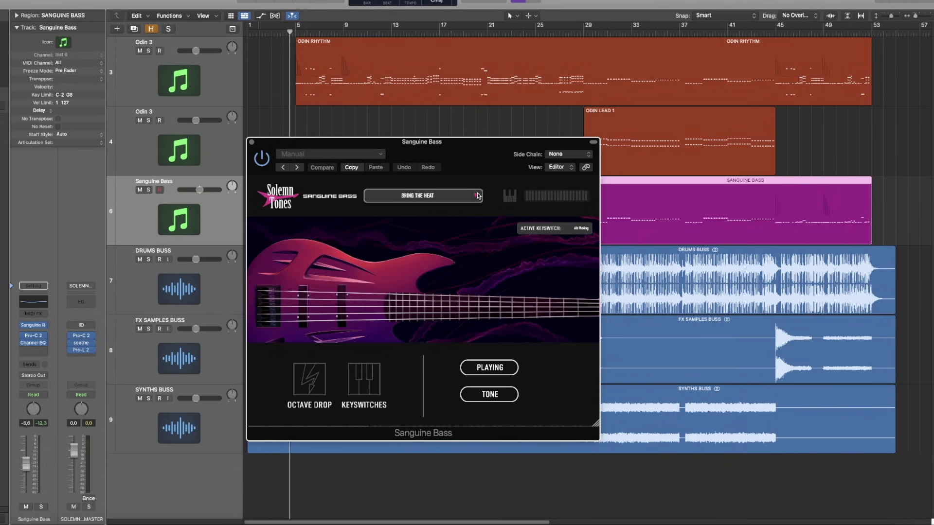
left_click(490, 396)
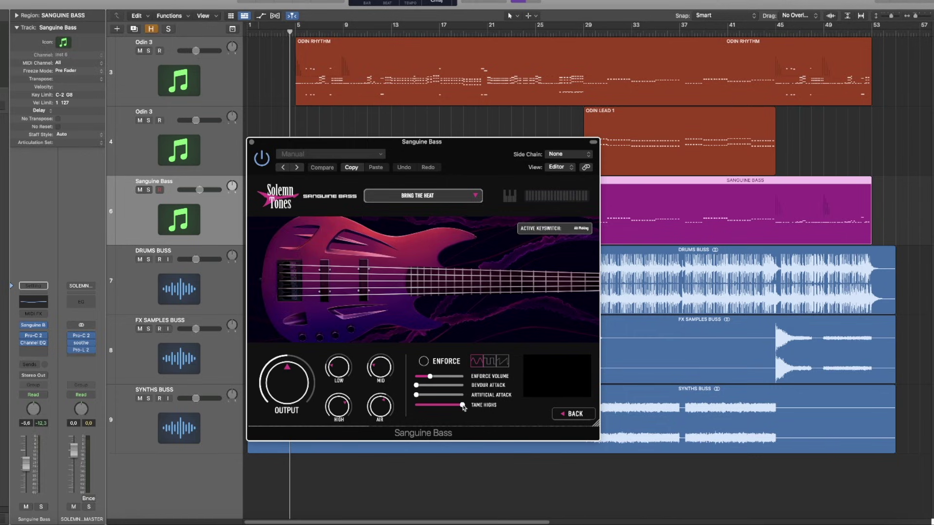
left_click(562, 415)
key("super+w")
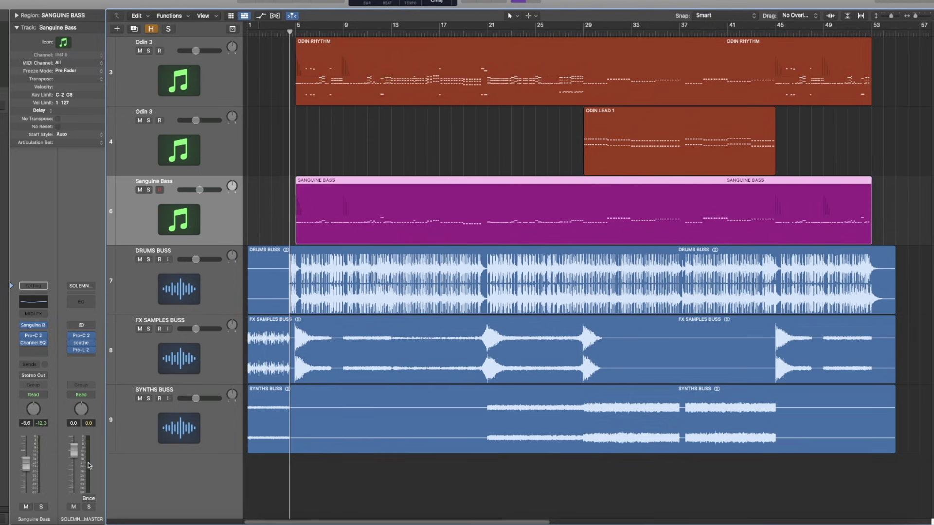
Step: Open the ODIN RHYTHM region in the Piano Roll and place the playhead at bar 5
left_click(171, 73)
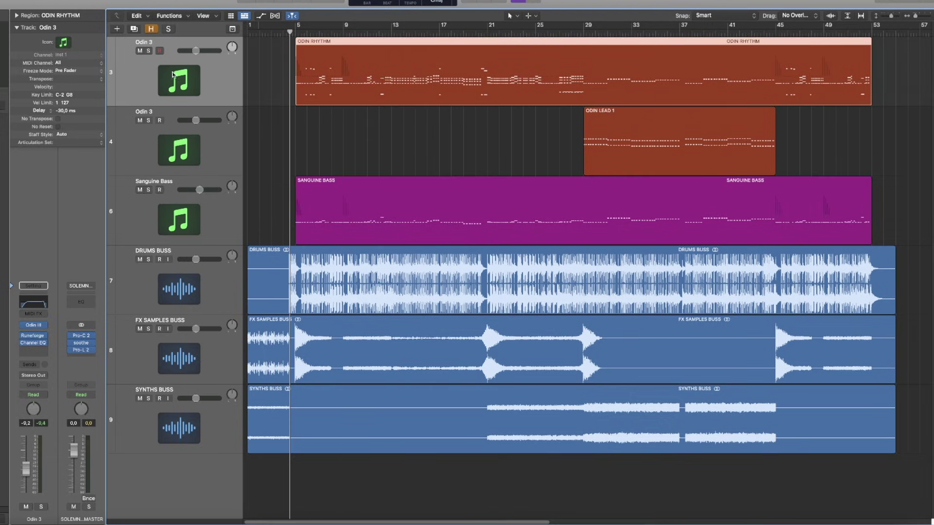
left_click(329, 122)
left_click(294, 32)
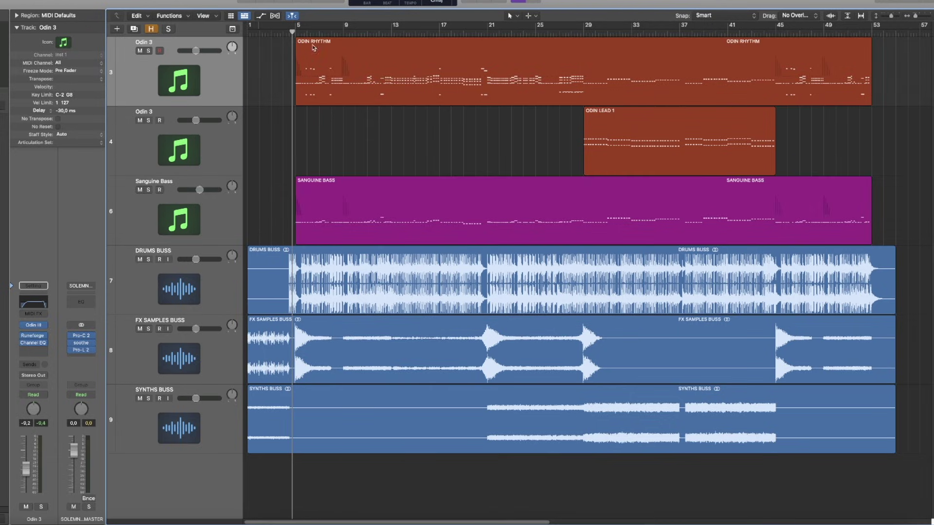
double_click(373, 67)
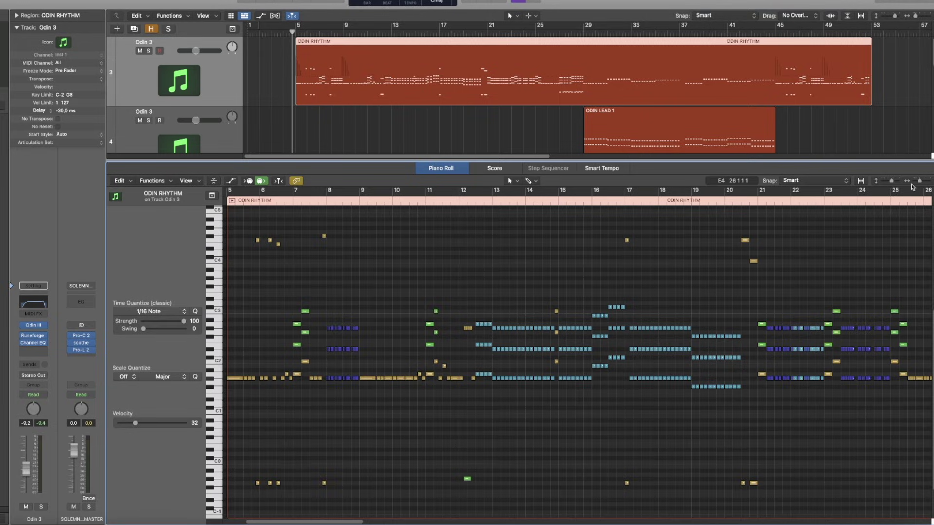
left_click_drag(919, 180, 927, 184)
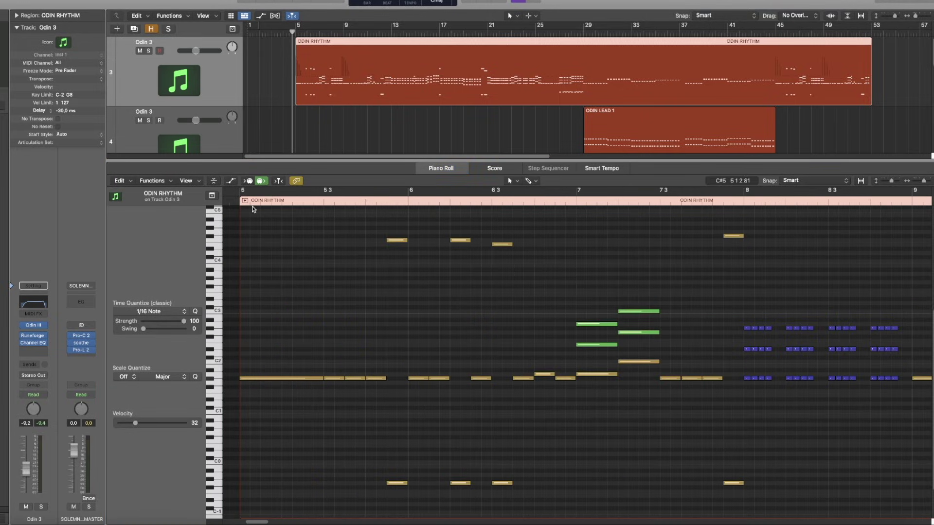
left_click(240, 198)
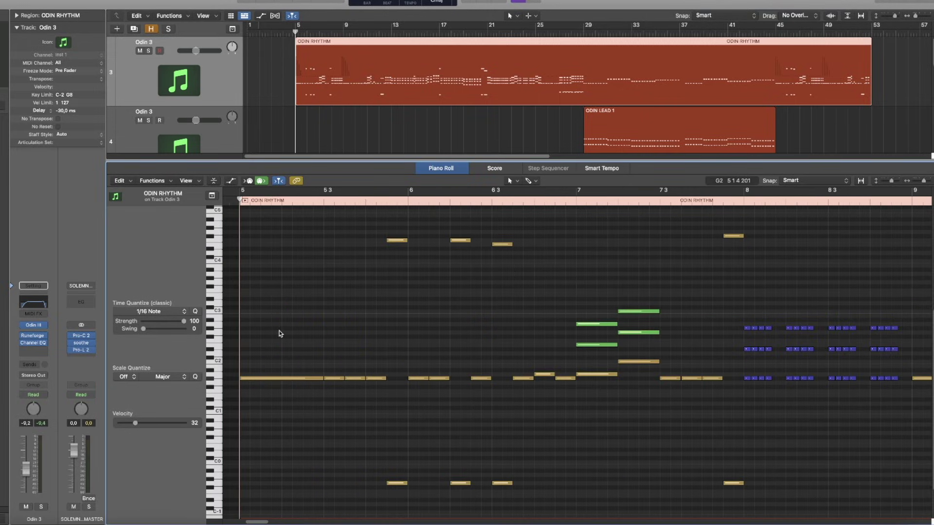
Step: Play ODIN RHYTHM from bar 5 with its pitch bend automation shown, and shrink that automation lane
left_click(126, 523)
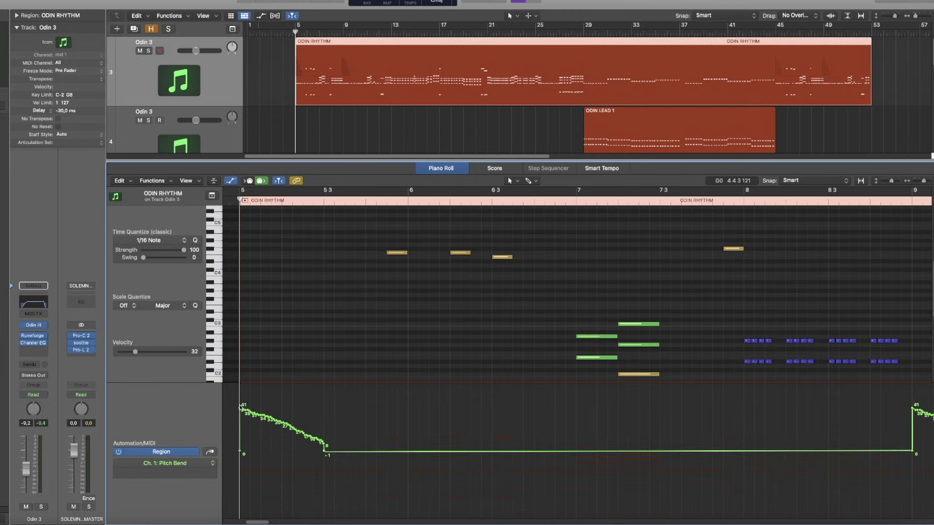
key("space")
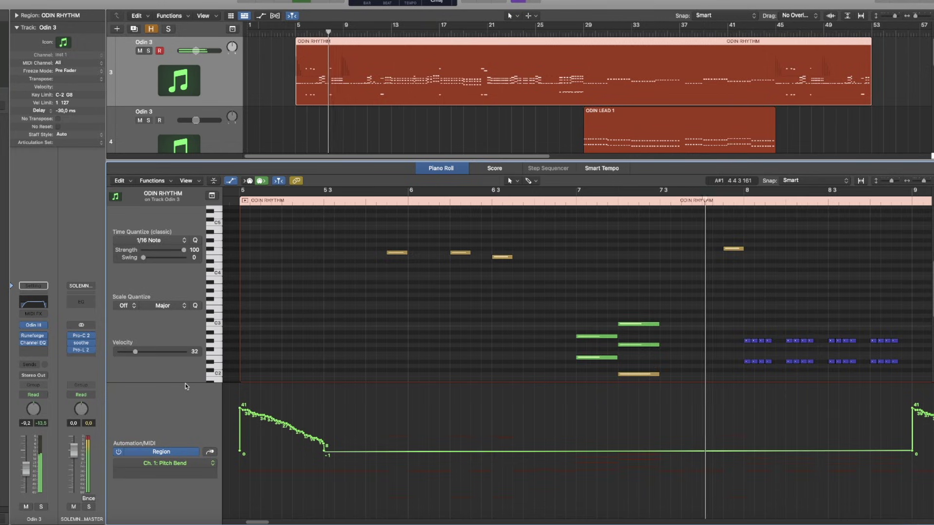
key("space")
left_click_drag(186, 383, 185, 499)
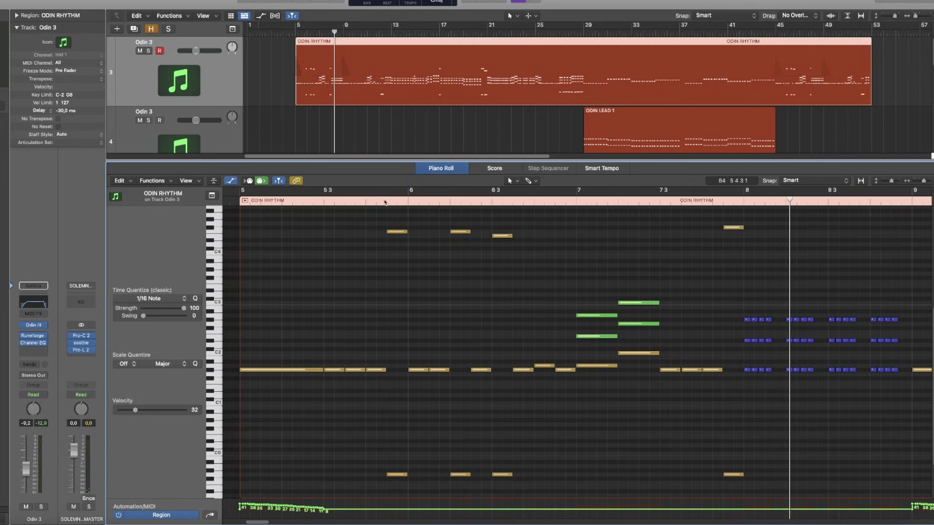
Step: Solo the Odin rhythm guitar track and play its opening passage from bar 5
left_click(387, 200)
scroll(285, 506, "left", 2)
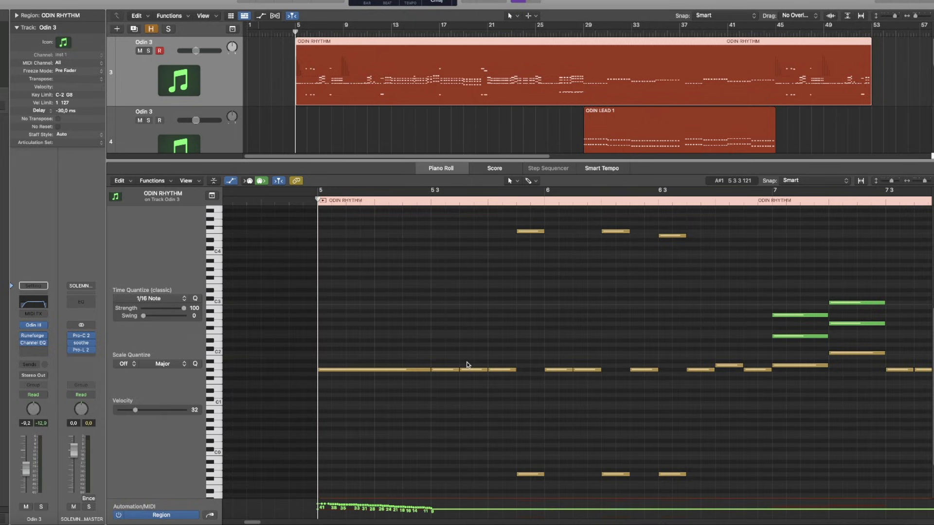
left_click(149, 51)
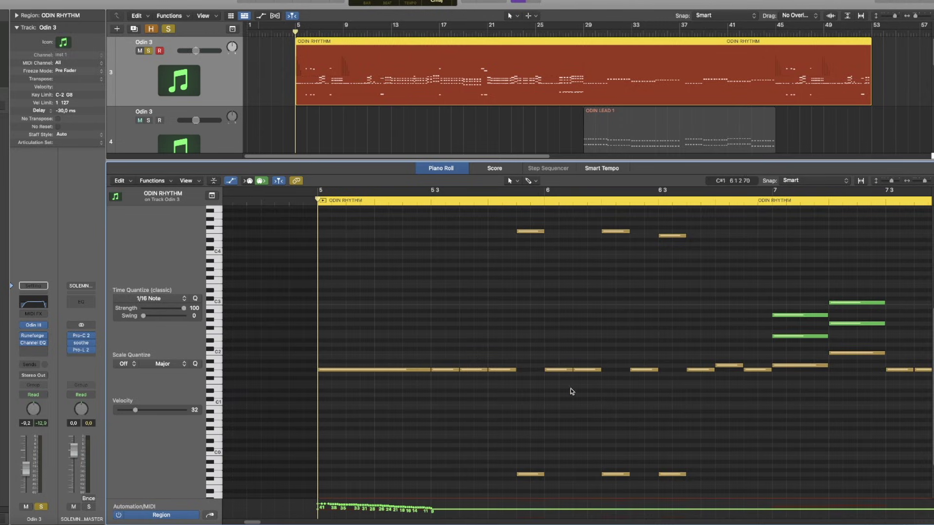
left_click_drag(925, 182, 923, 186)
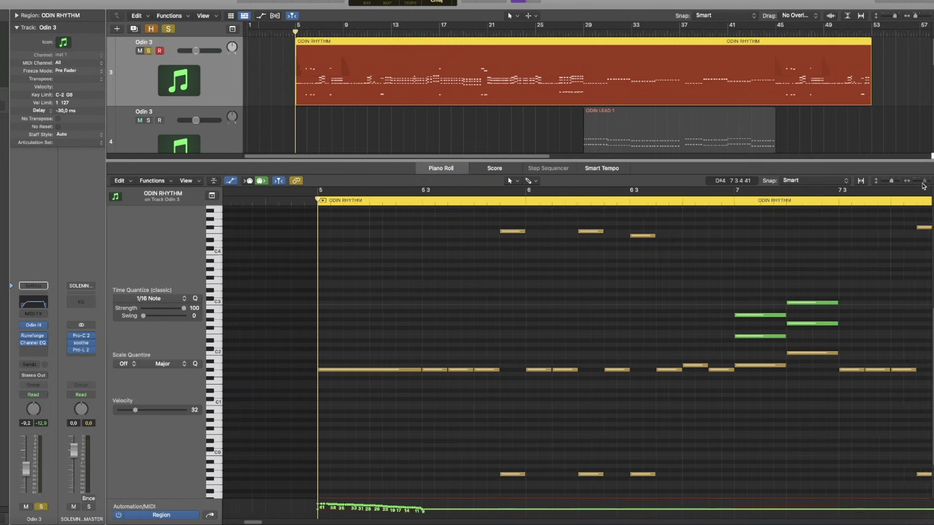
key("space")
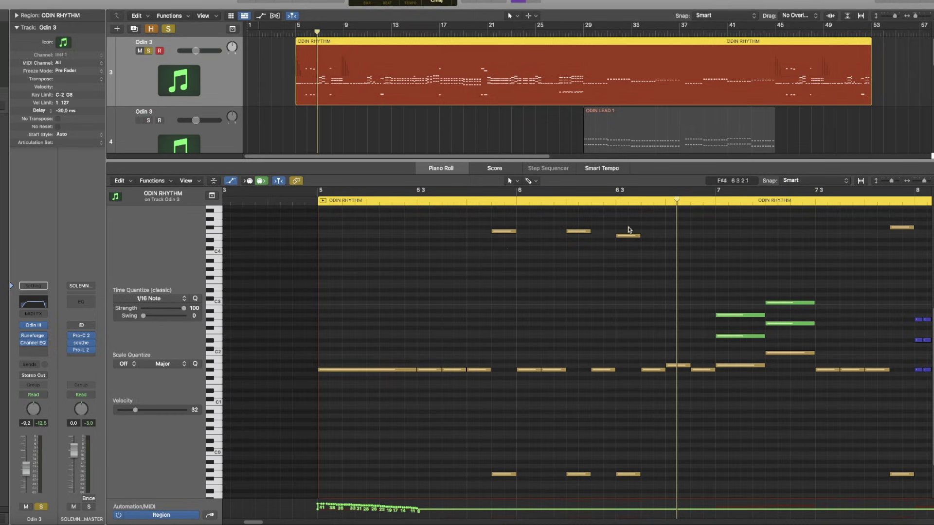
left_click_drag(251, 522, 254, 522)
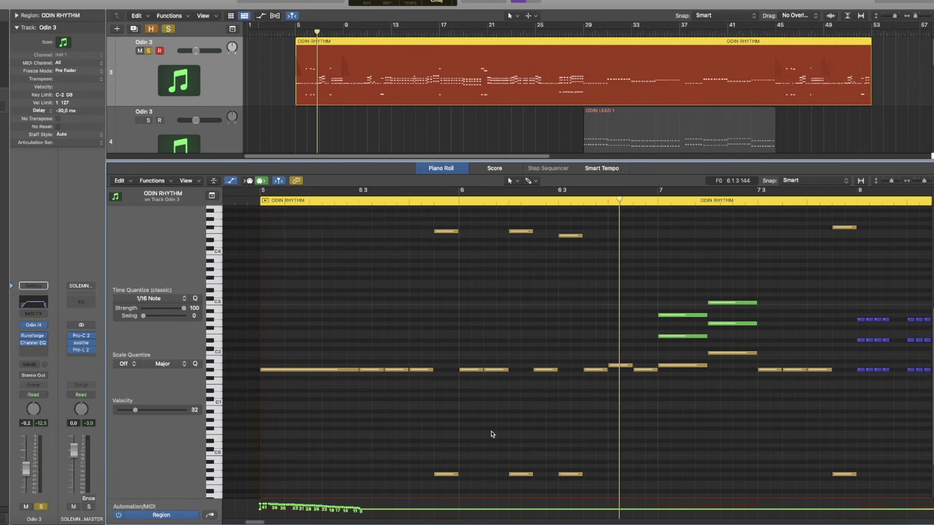
left_click_drag(924, 182, 920, 184)
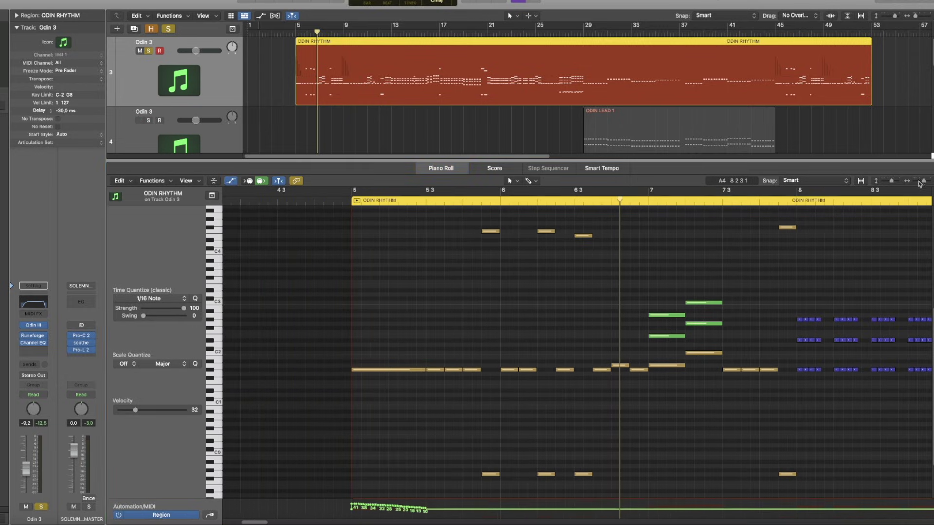
Step: Place the playhead just before bar 6, open the Odin III instrument to examine its Main and Playing settings, and close it
left_click_drag(257, 522, 260, 522)
scroll(498, 389, "down", 2)
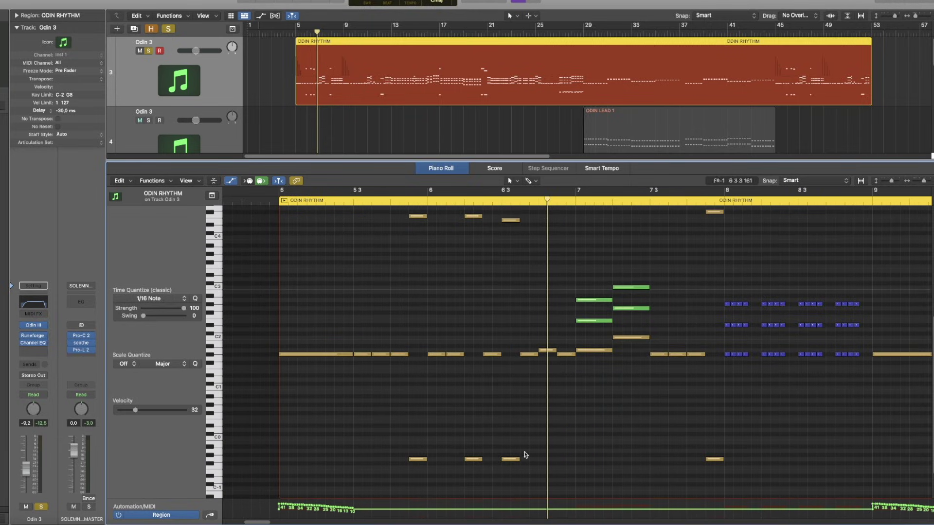
scroll(430, 236, "up", 1)
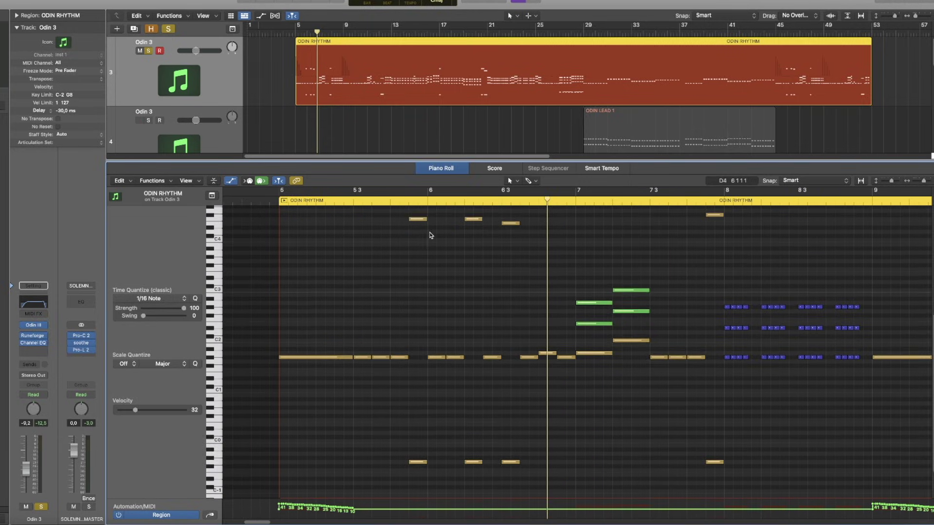
left_click(405, 202)
left_click(35, 328)
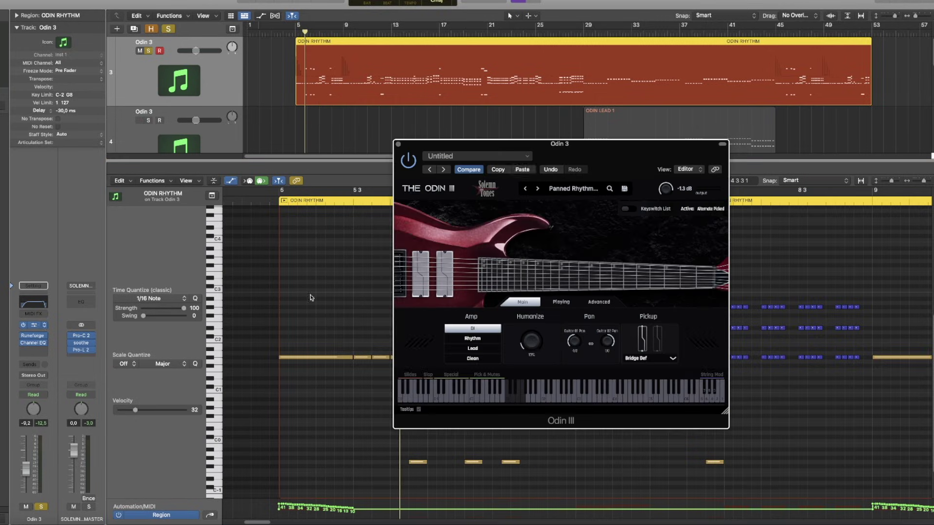
left_click(433, 294)
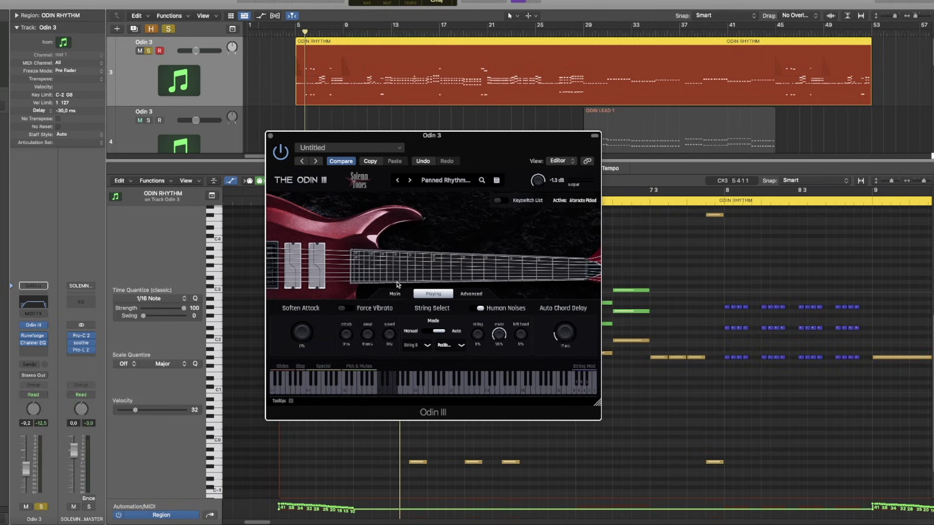
left_click(270, 136)
Step: Place the playhead on the chord notes in bar 7 of ODIN RHYTHM and examine how they are programmed
scroll(450, 296, "up", 1)
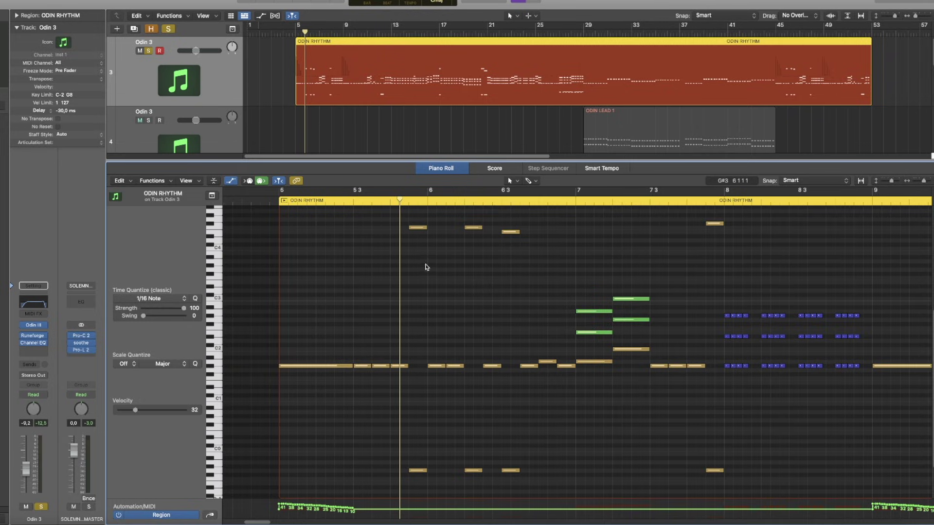
mouse_move(35, 329)
key("super+Left")
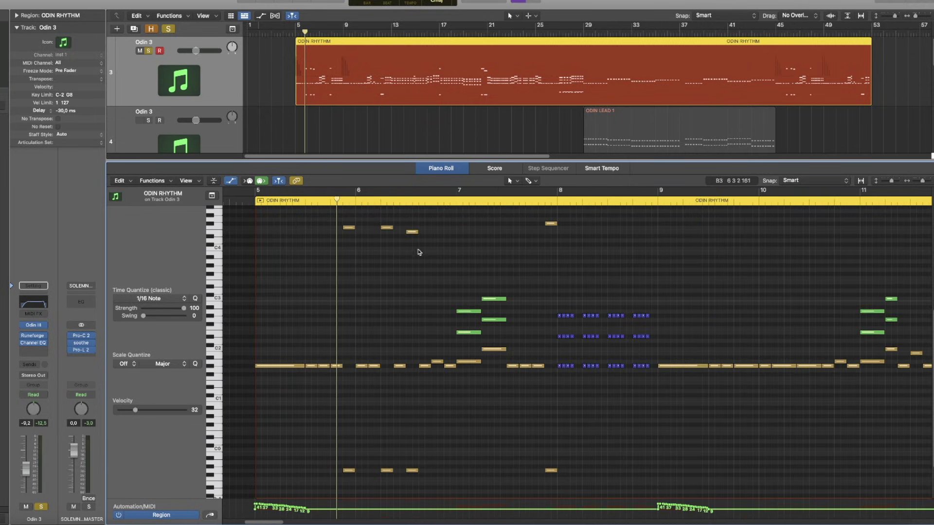
left_click(456, 201)
left_click_drag(456, 200, 488, 198)
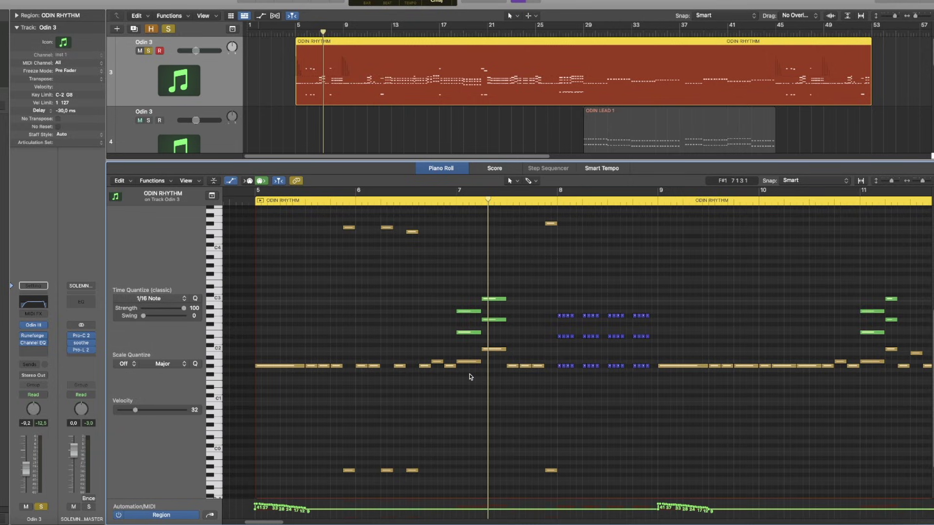
scroll(470, 377, "up", 1)
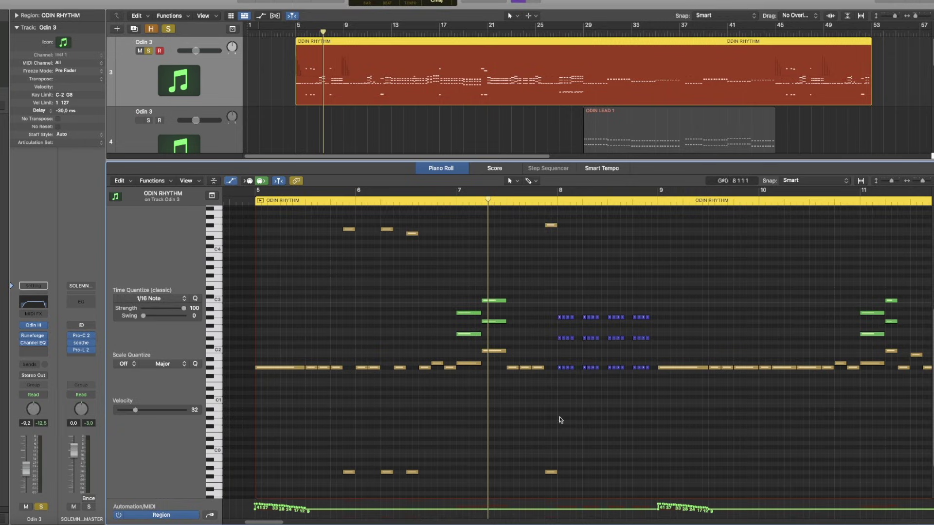
Step: Play ODIN RHYTHM from bar 8 with the solo off, and stop to examine the repeated three-note chords
left_click(559, 201)
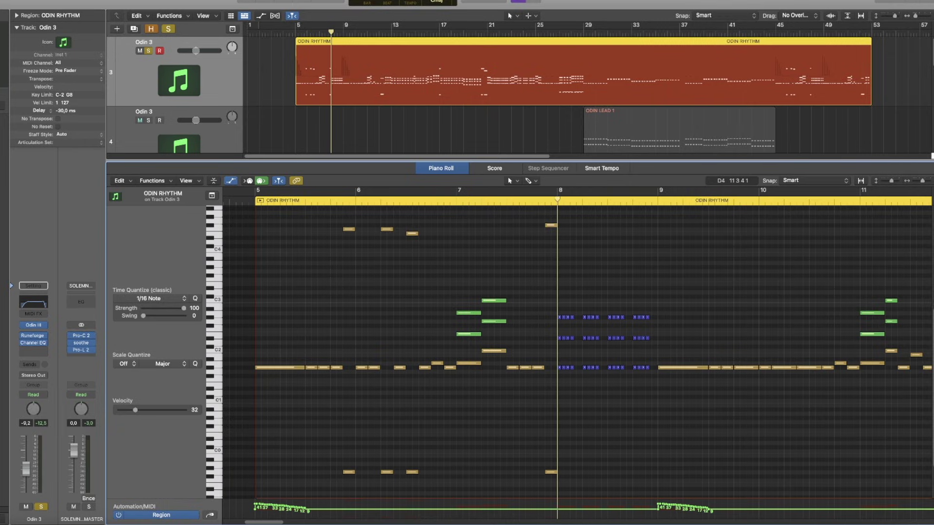
left_click_drag(922, 182, 923, 182)
key("space")
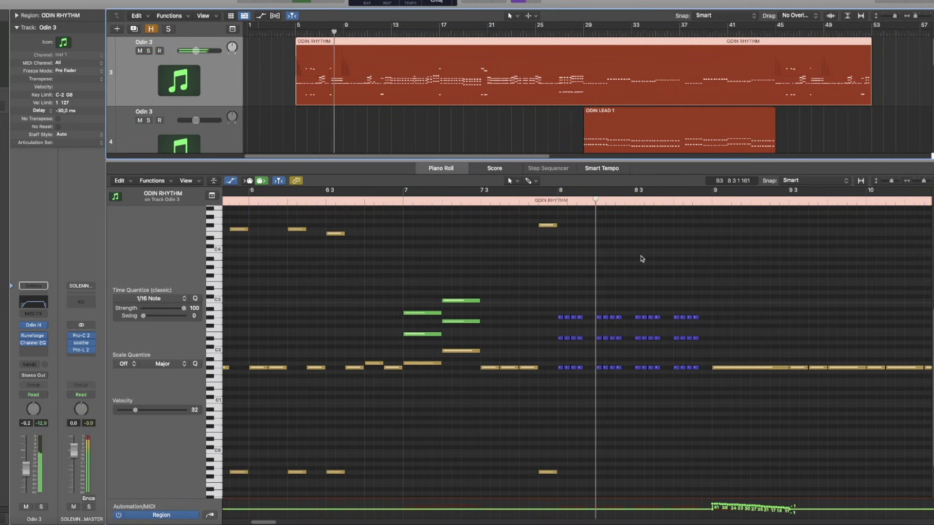
key("space")
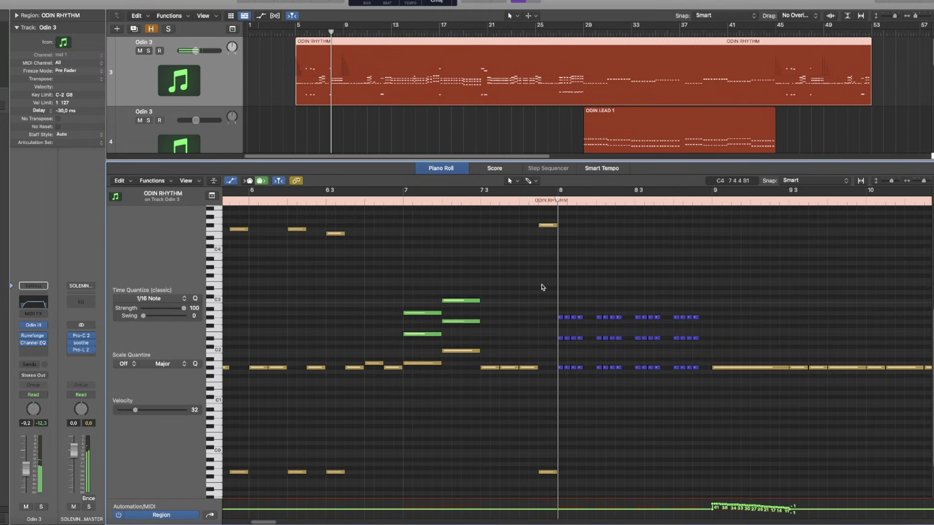
left_click_drag(258, 523, 263, 523)
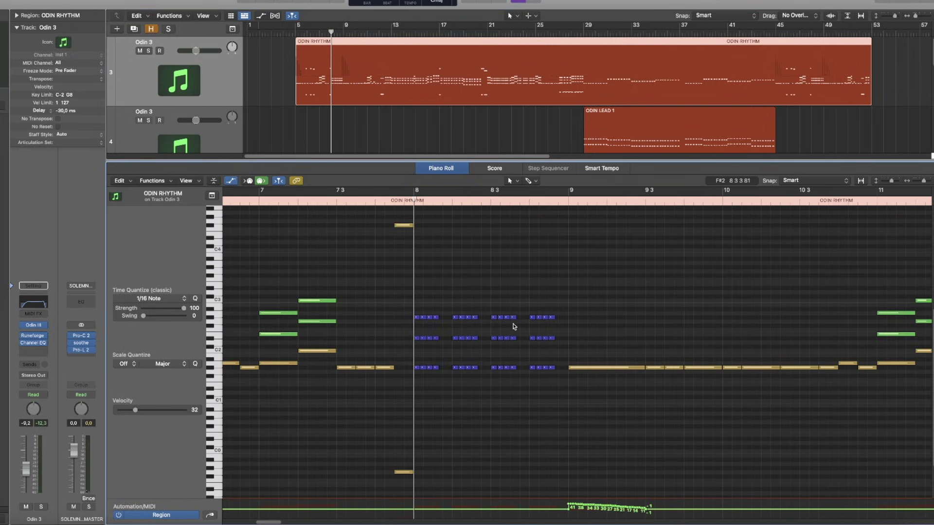
Step: Reopen the Odin III instrument, show its Keyswitch List to examine the velocity triggers, and close it
left_click_drag(924, 181, 926, 181)
left_click(33, 325)
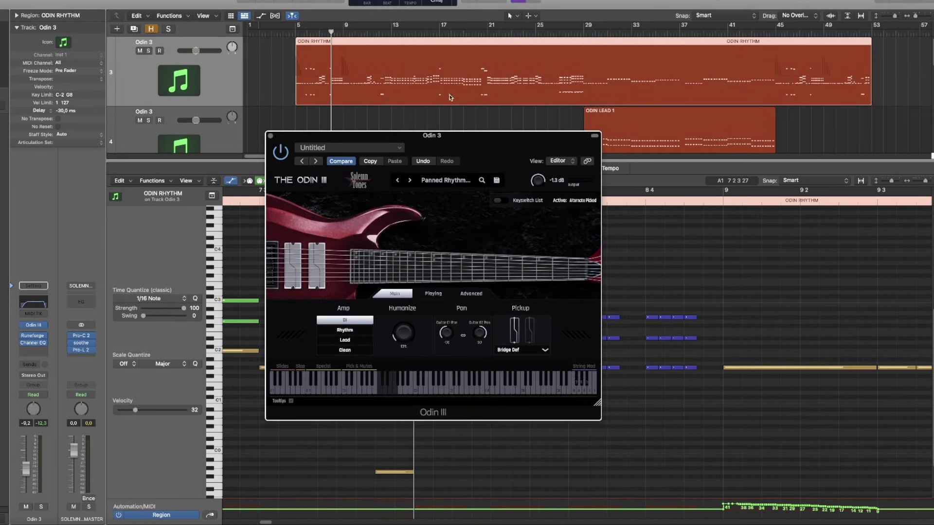
left_click_drag(483, 134, 391, 147)
left_click(389, 208)
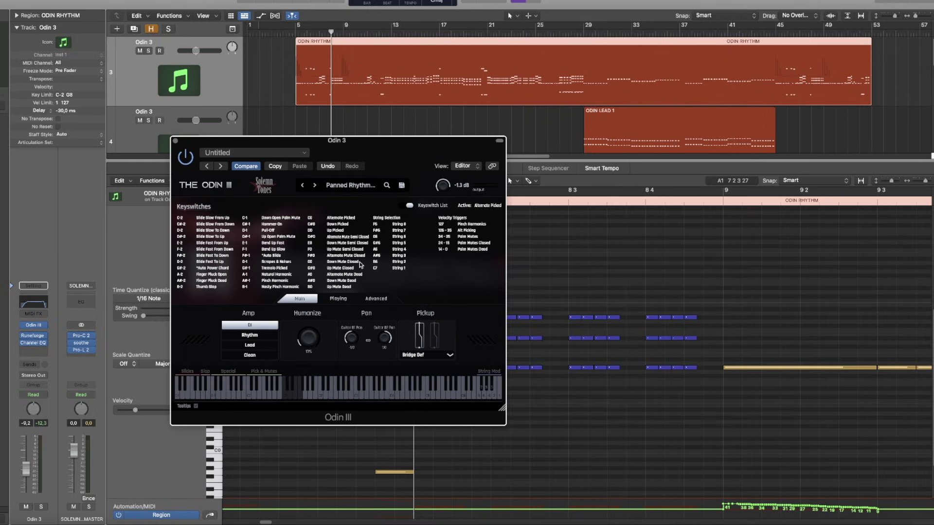
left_click(175, 140)
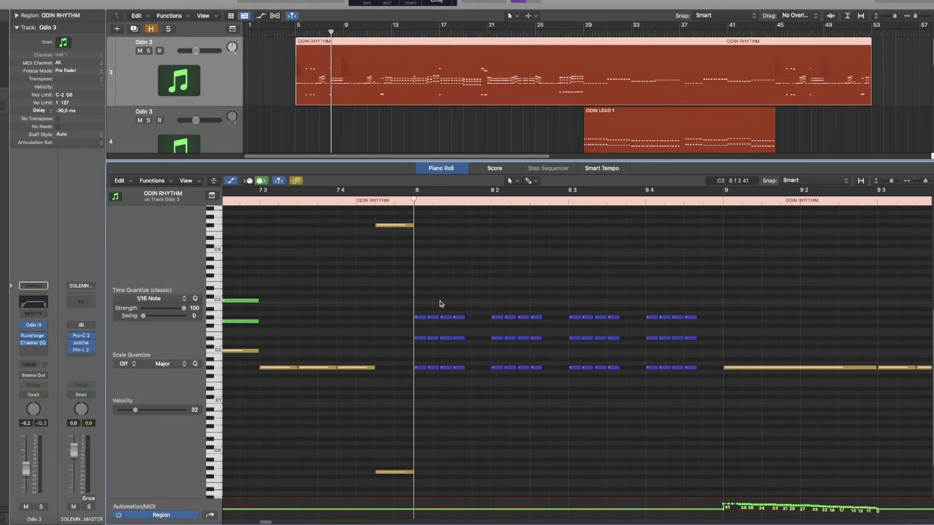
Step: Select all the chord notes in bar 8 to check their velocity, and deselect them
scroll(440, 301, "down", 1)
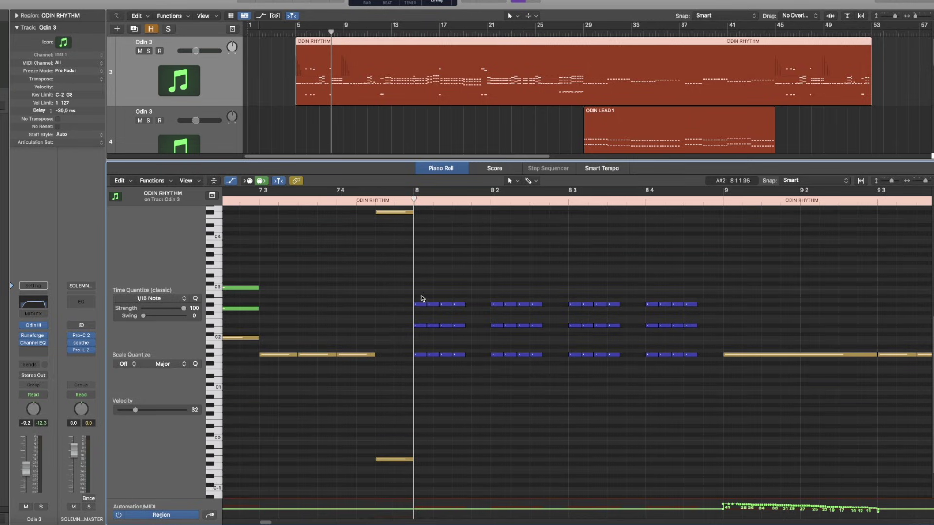
key("super+a")
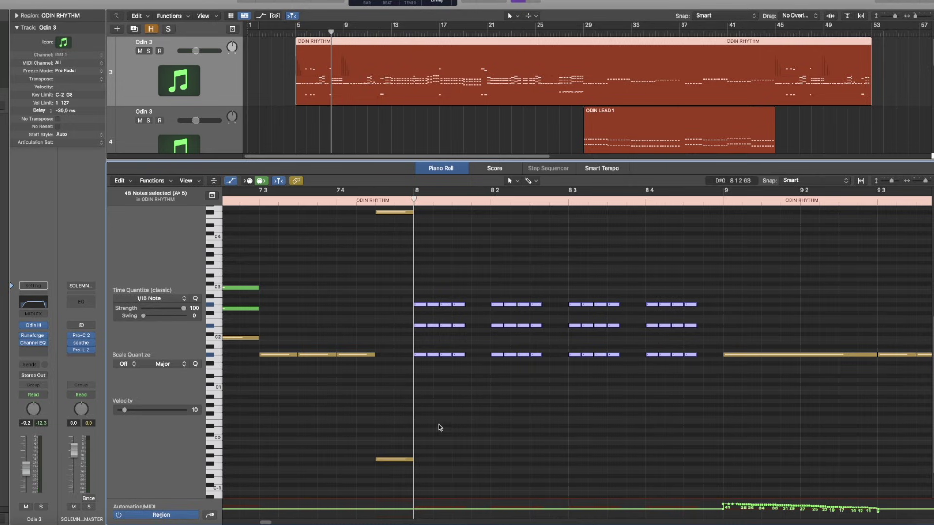
left_click(458, 409)
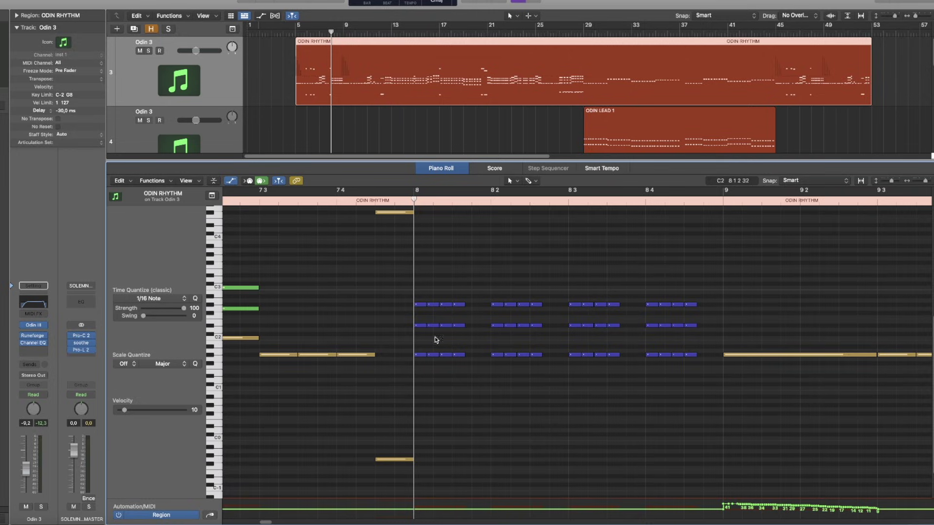
Step: Set the velocity of all the bar 8 chord notes to 34 and play them
left_click_drag(410, 295, 703, 359)
left_click_drag(124, 411, 139, 412)
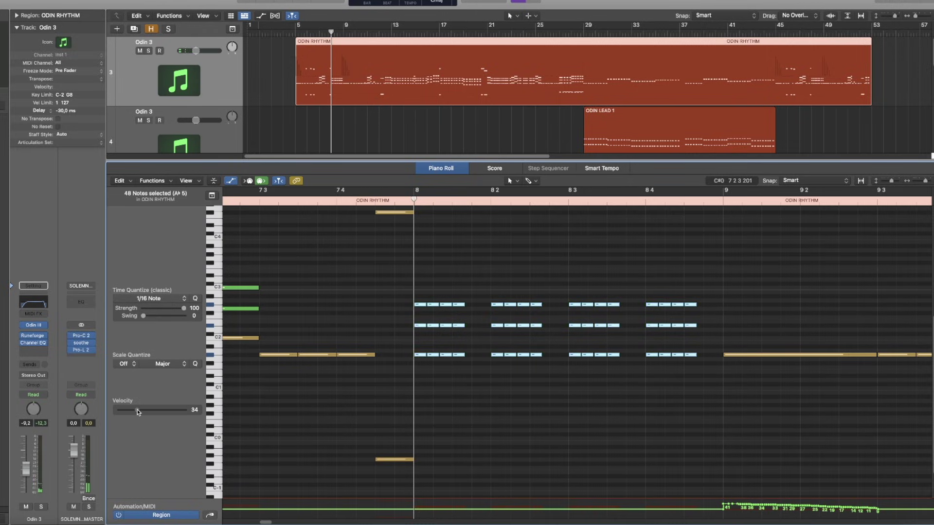
left_click(458, 404)
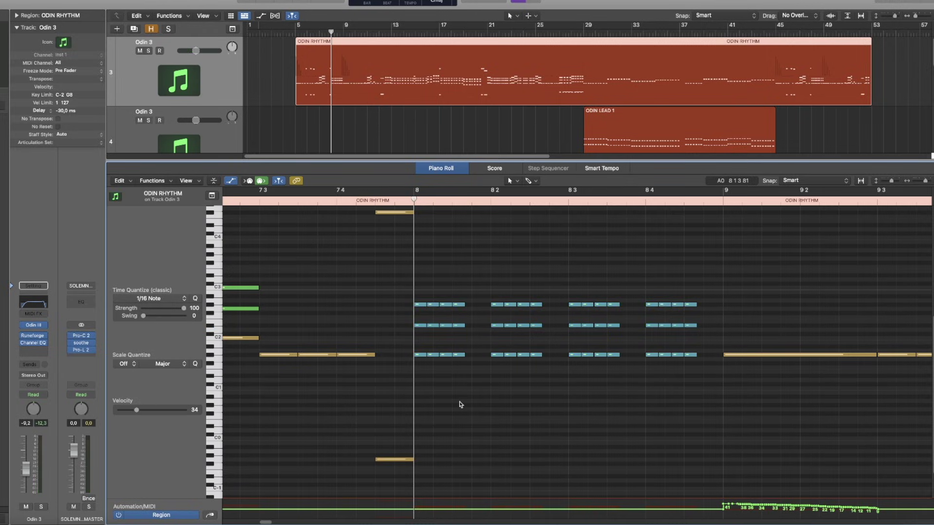
key("space")
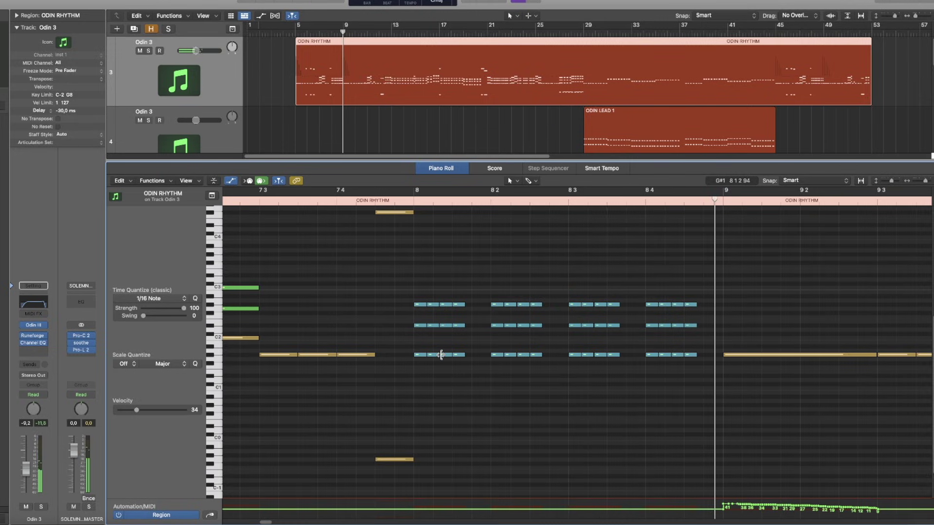
Step: Reselect the bar 8 chord notes, restore their velocity to 10, and deselect them
mouse_move(441, 355)
left_click_drag(410, 282, 470, 322)
key("shift+c")
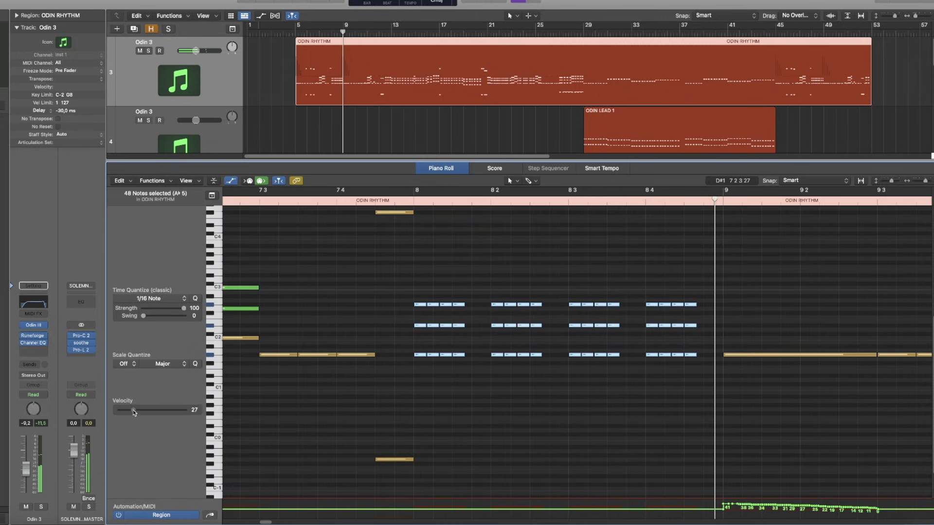
left_click_drag(137, 410, 125, 414)
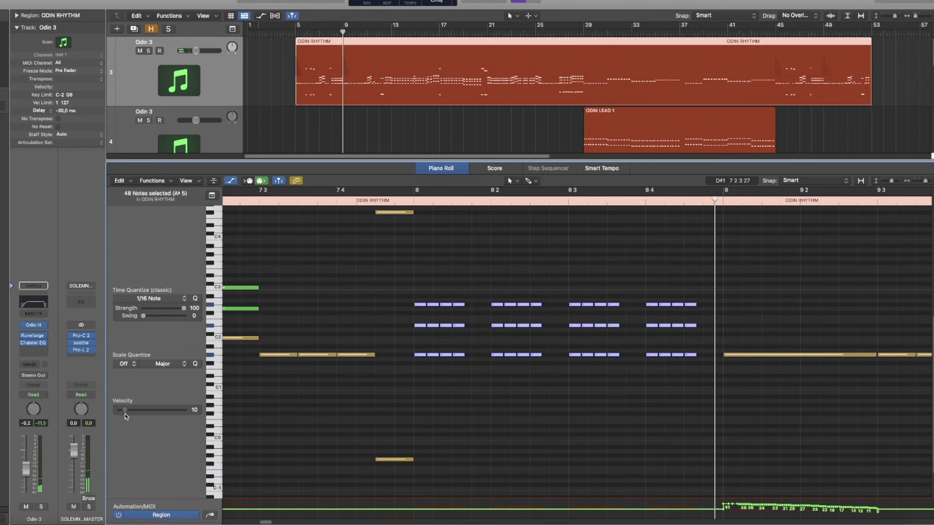
left_click(407, 416)
Step: Play ODIN RHYTHM from bar 9 into bar 12, following the notes in a wider Piano Roll view
scroll(266, 521, "right", 3)
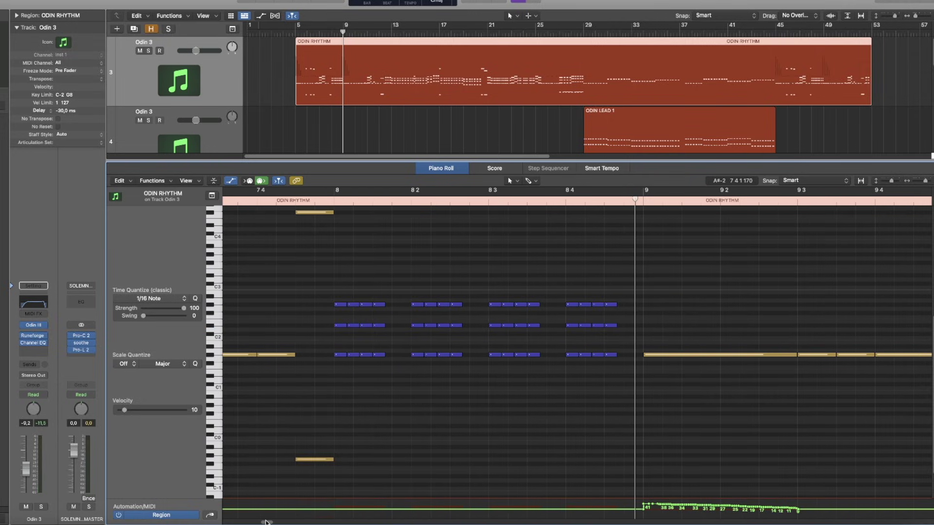
left_click_drag(924, 181, 919, 184)
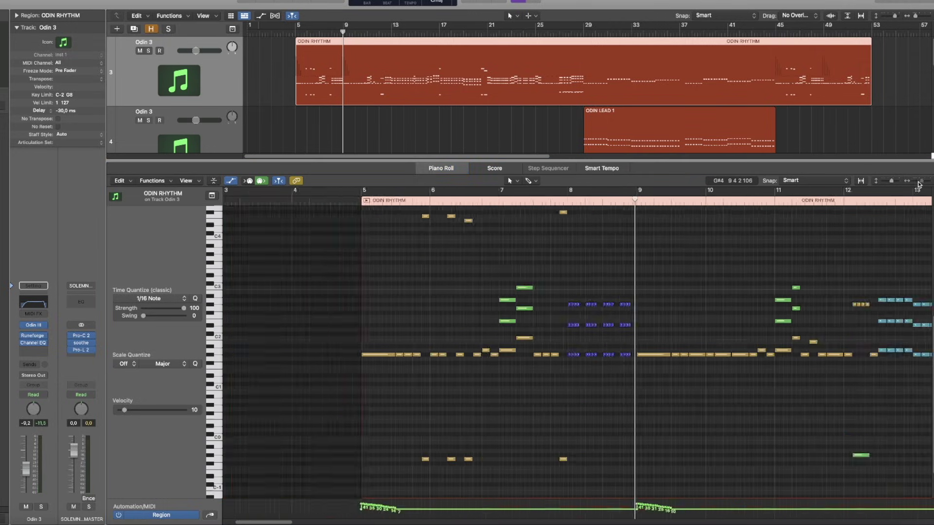
scroll(673, 349, "right", 8)
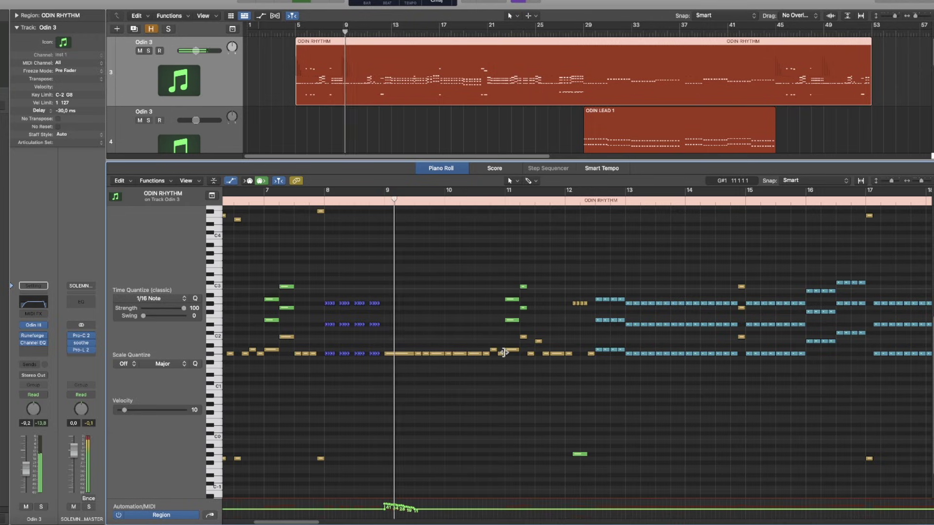
left_click_drag(308, 522, 318, 522)
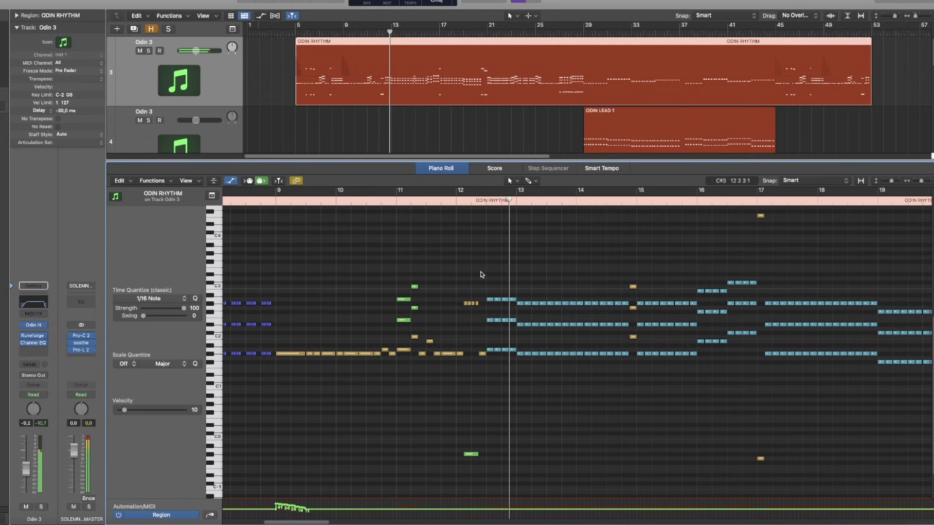
key("space")
Step: Select the low keyswitch note in bar 12 to check its velocity, deselect it, and play the passage from there
left_click_drag(922, 181, 927, 184)
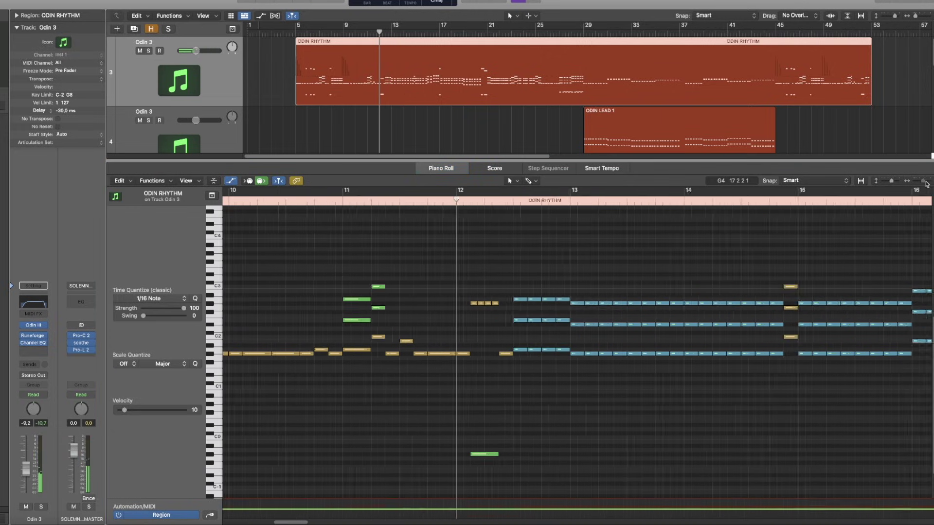
left_click(535, 451)
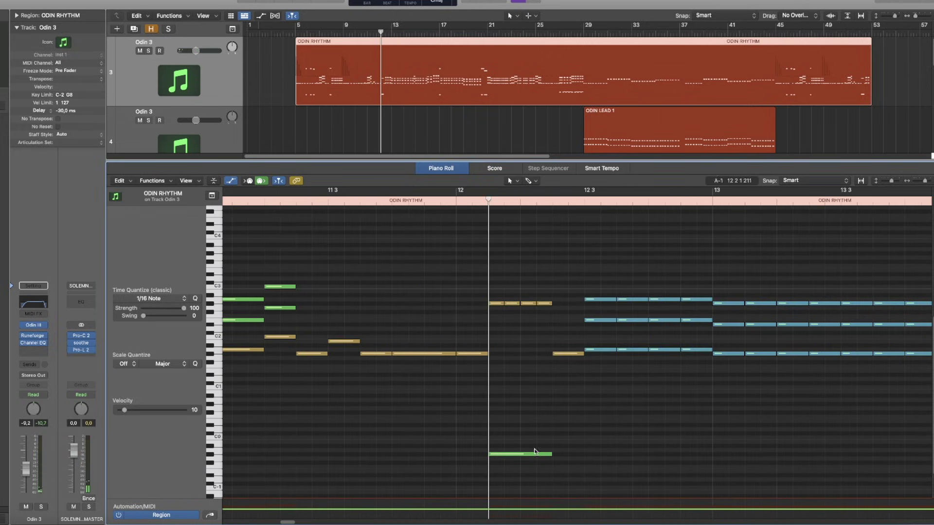
mouse_move(23, 326)
left_click(517, 454)
left_click(524, 418)
key("space")
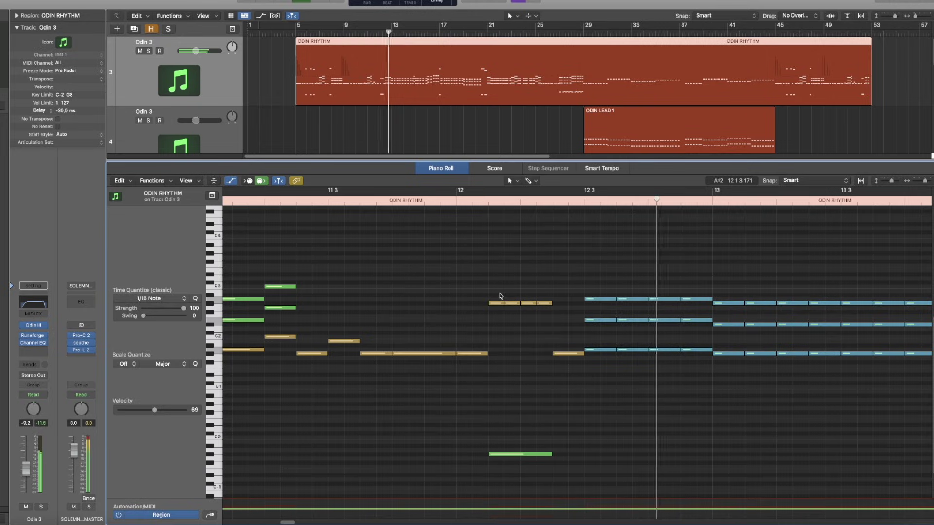
Step: Select the first two low notes of the chords ending bar 12 to check their velocity, and deselect them
left_click_drag(288, 522, 300, 522)
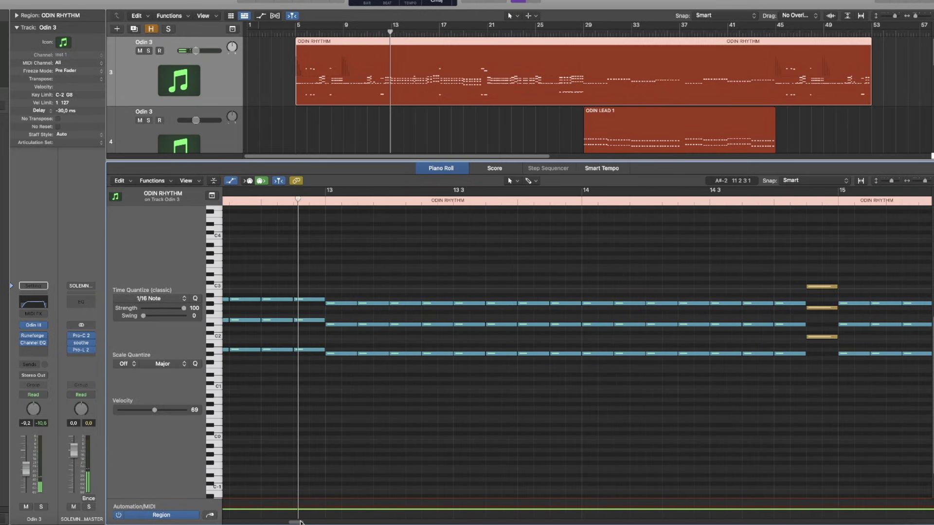
key("super+Left")
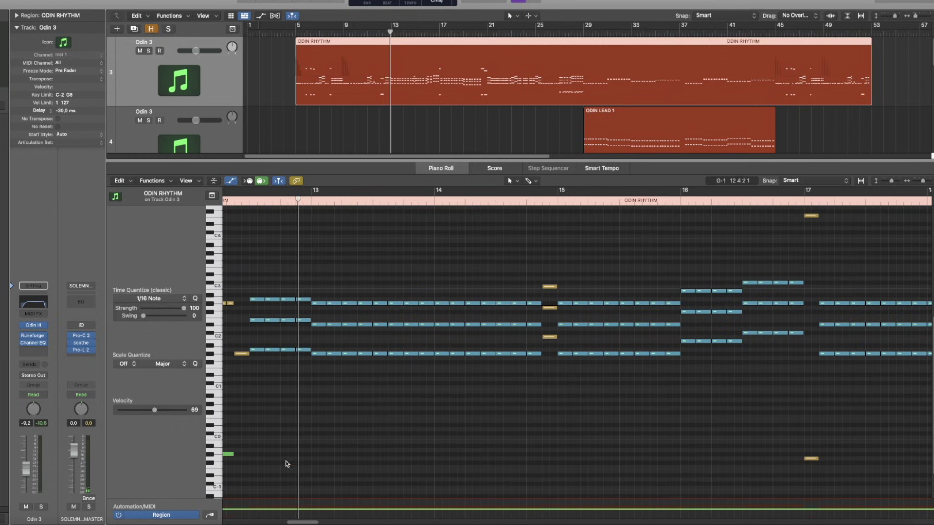
scroll(438, 336, "left", 2)
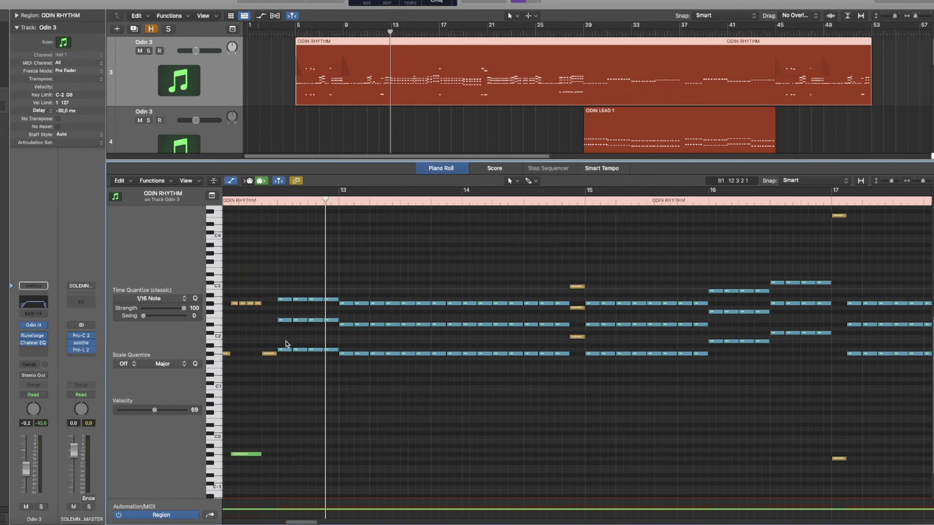
left_click_drag(286, 343, 306, 362)
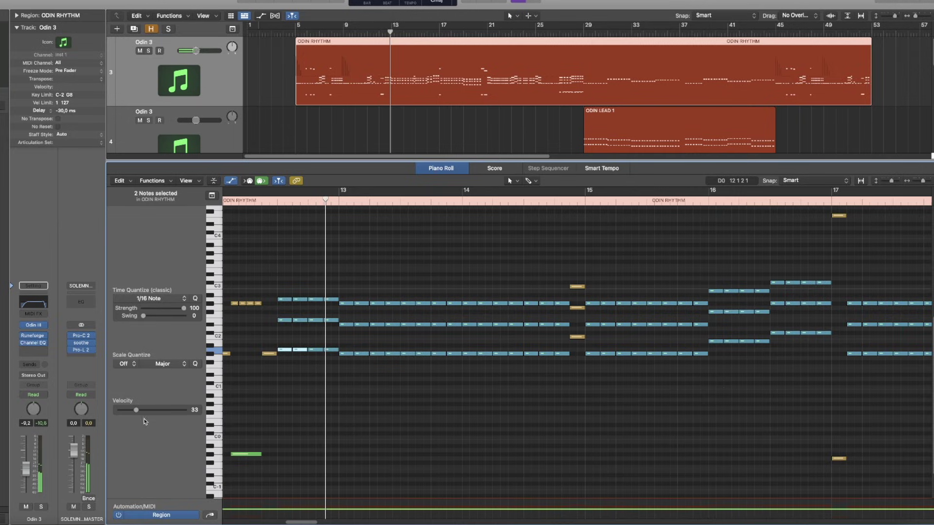
left_click(398, 438)
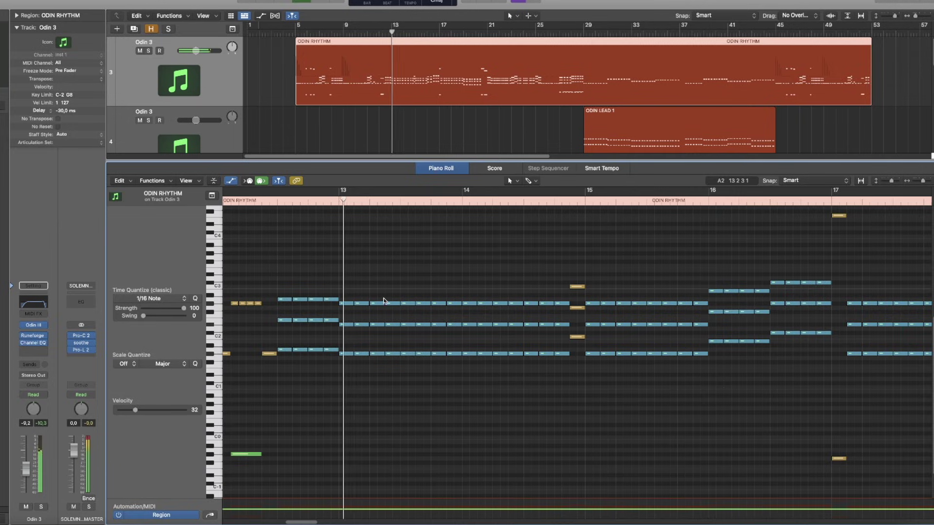
Step: Follow the playback of ODIN RHYTHM in the Piano Roll from bar 13 into bar 21
left_click_drag(311, 522, 349, 520)
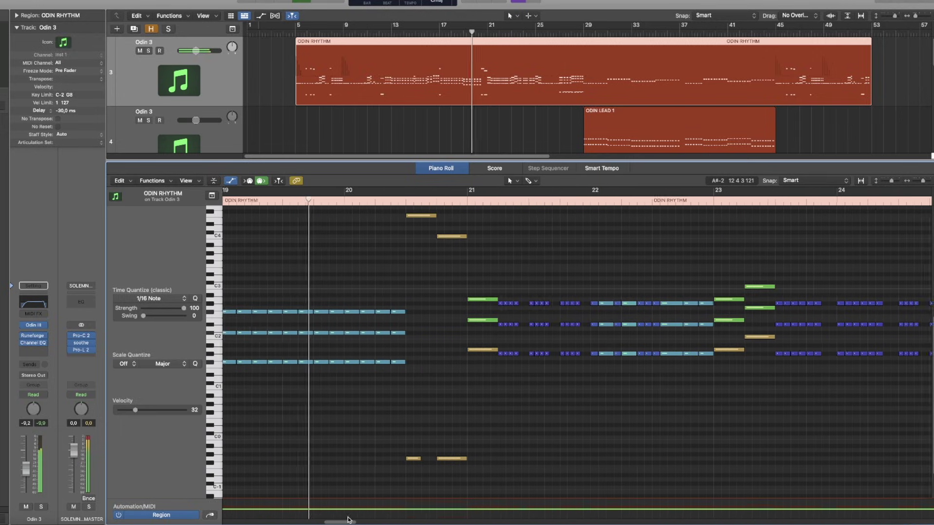
scroll(578, 442, "right", 1)
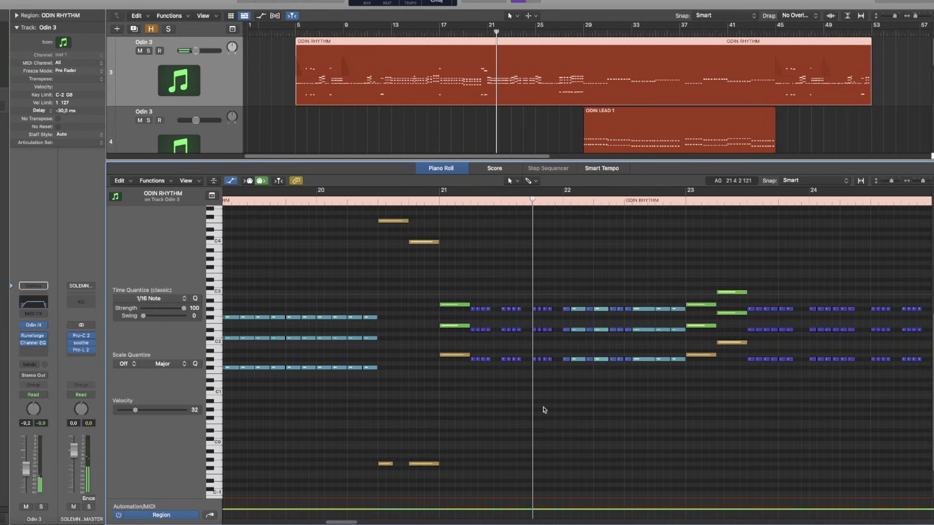
scroll(503, 425, "up", 1)
Step: Move the playhead across beats 3 and 4 of bar 20 to examine the high notes and low keyswitches there
left_click(378, 199)
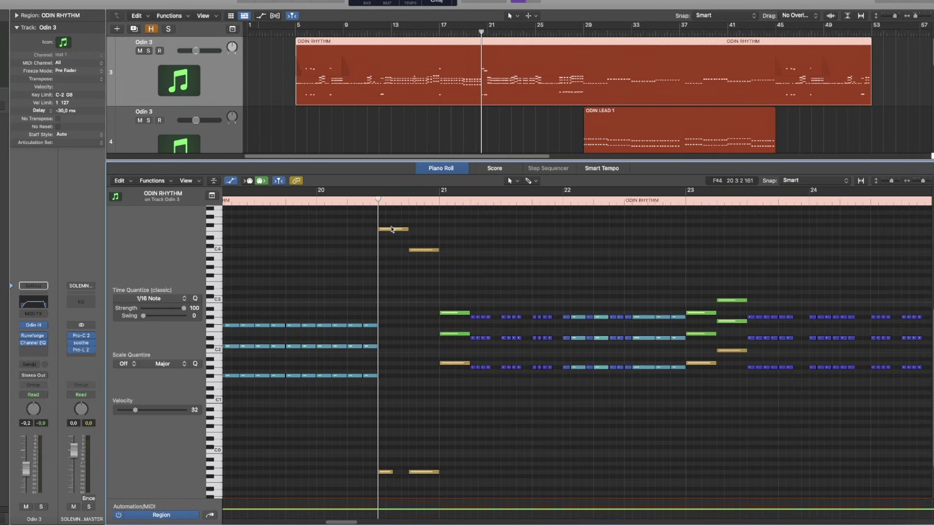
mouse_move(391, 229)
left_click(409, 201)
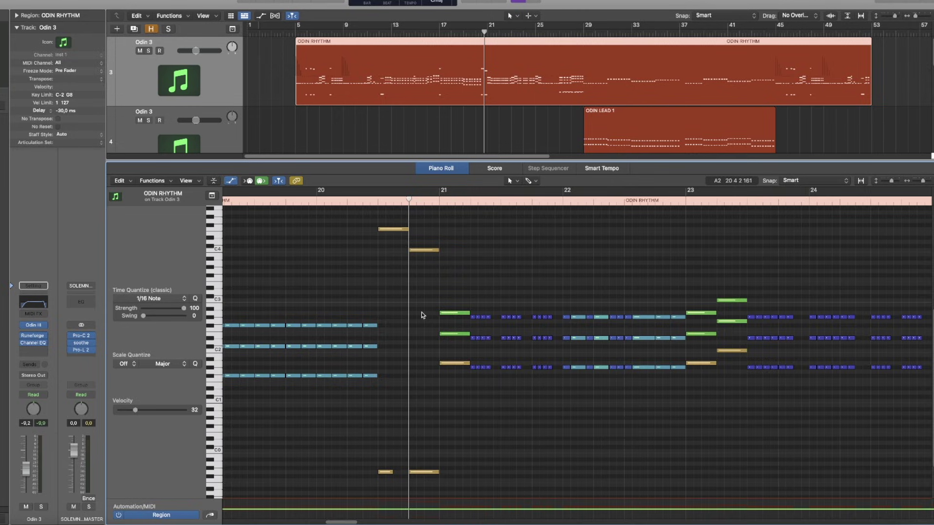
mouse_move(379, 203)
left_mouse_down()
mouse_move(448, 204)
mouse_move(394, 204)
left_mouse_up()
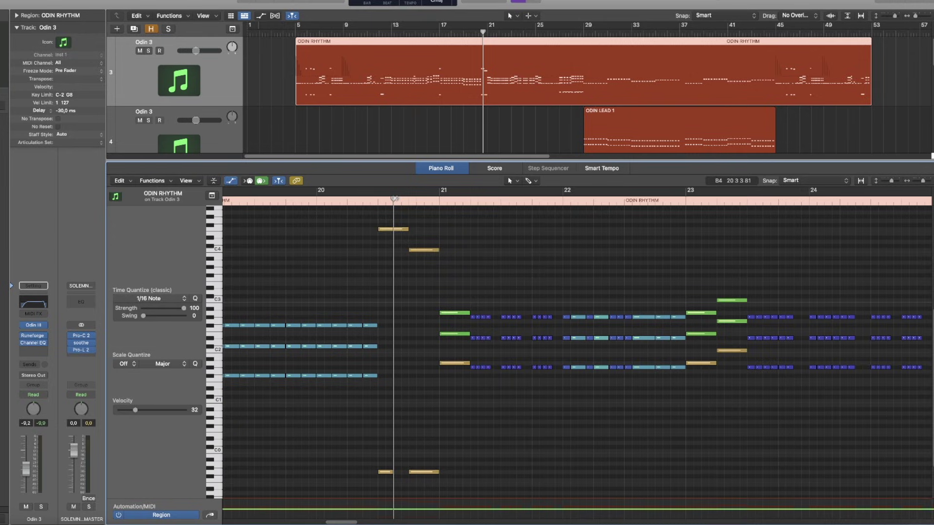
Step: Play ODIN RHYTHM from just before bar 20 to the start of bar 25, following the notes in the Piano Roll
left_click_drag(393, 209, 306, 205)
key("space")
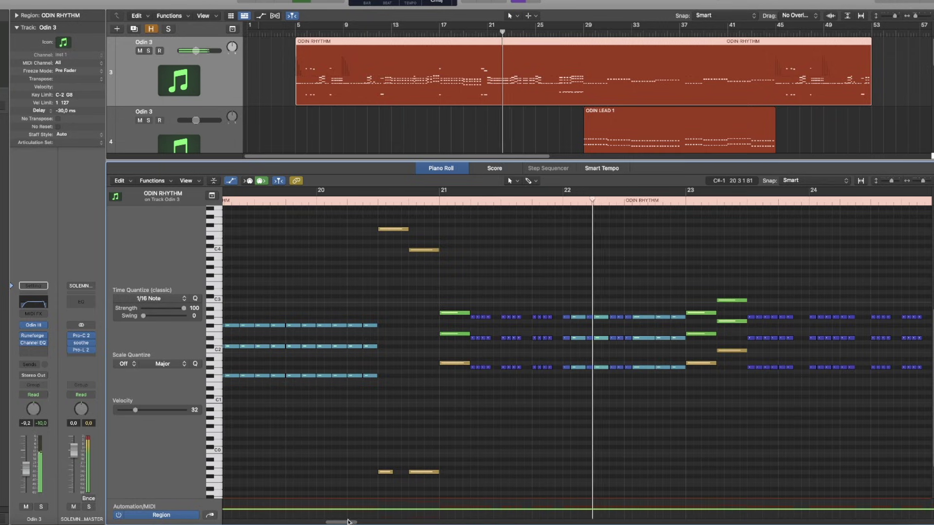
left_click_drag(348, 522, 353, 522)
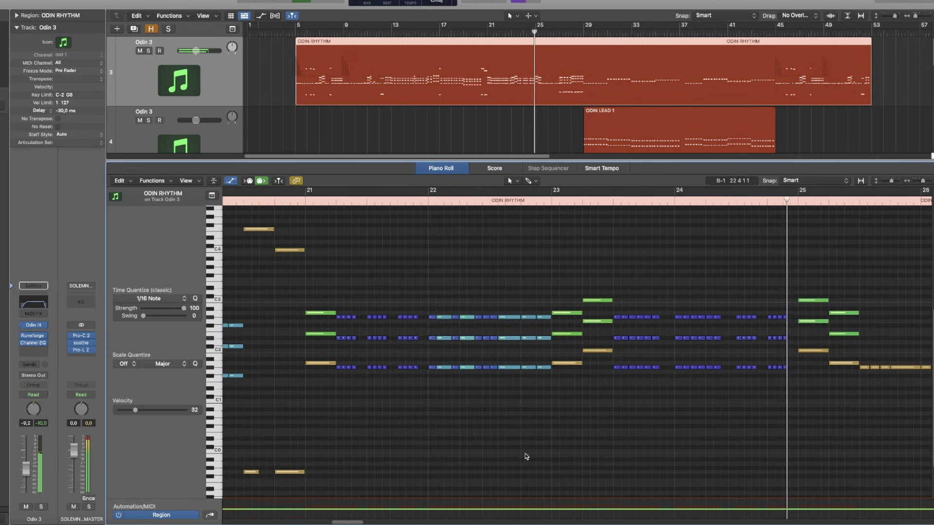
key("space")
scroll(412, 354, "right", 1)
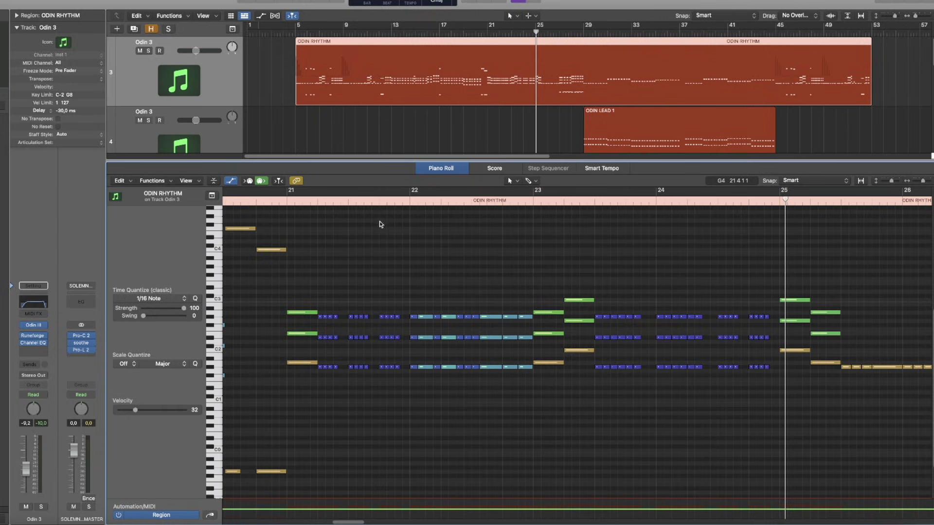
Step: Select the short chords ending bar 21 and the opening notes of bar 22 in turn to check their velocities, and deselect them
left_click(379, 205)
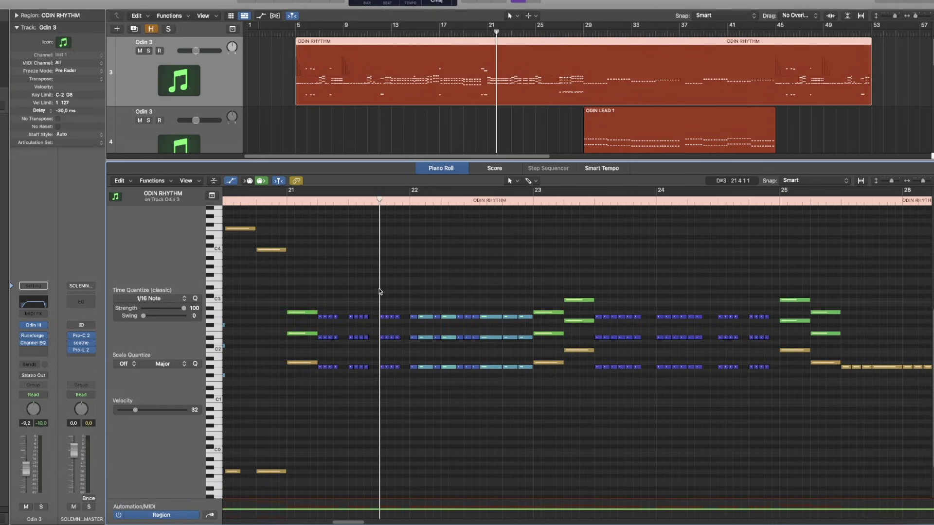
left_click_drag(378, 306, 407, 372)
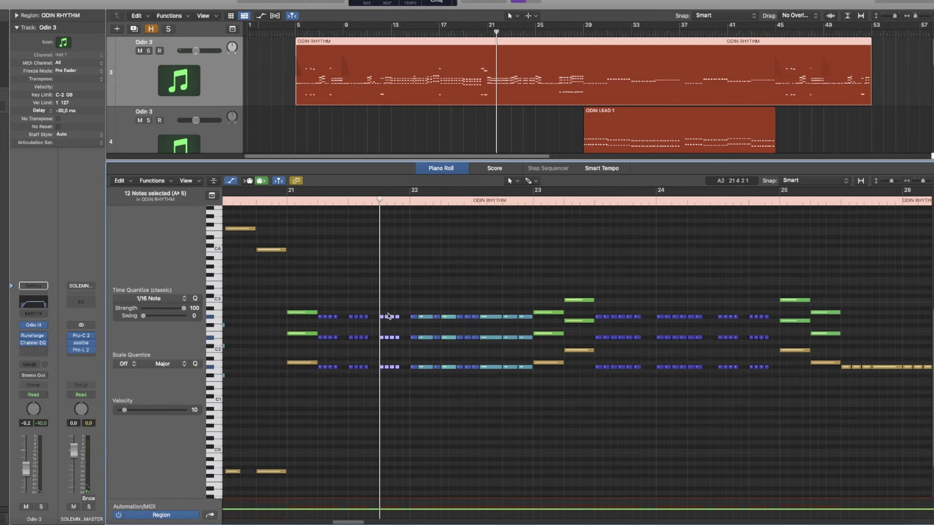
left_click(410, 294)
left_click(411, 204)
left_click_drag(410, 308, 415, 339)
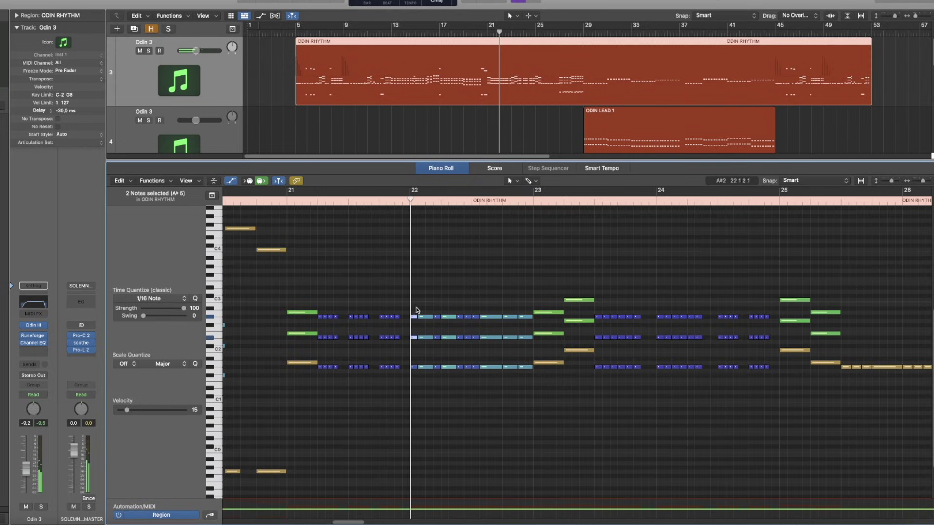
left_click_drag(421, 307, 430, 428)
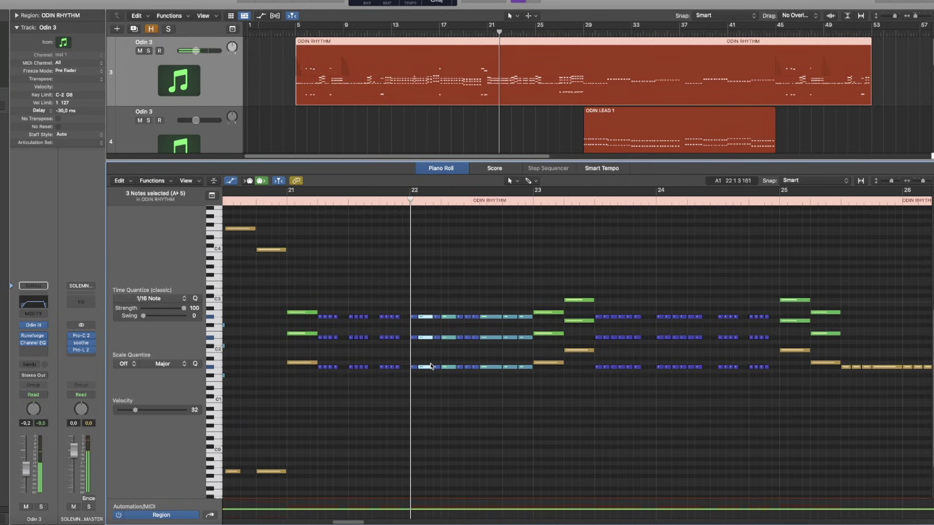
left_click(455, 399)
Step: Play ODIN RHYTHM from bar 22 into bar 30, following the notes in the Piano Roll
scroll(438, 380, "right", 2)
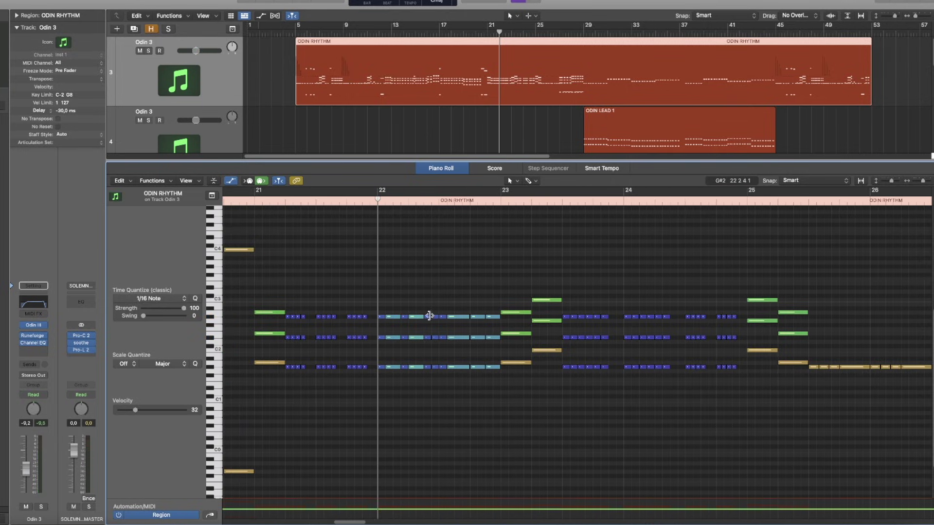
key("space")
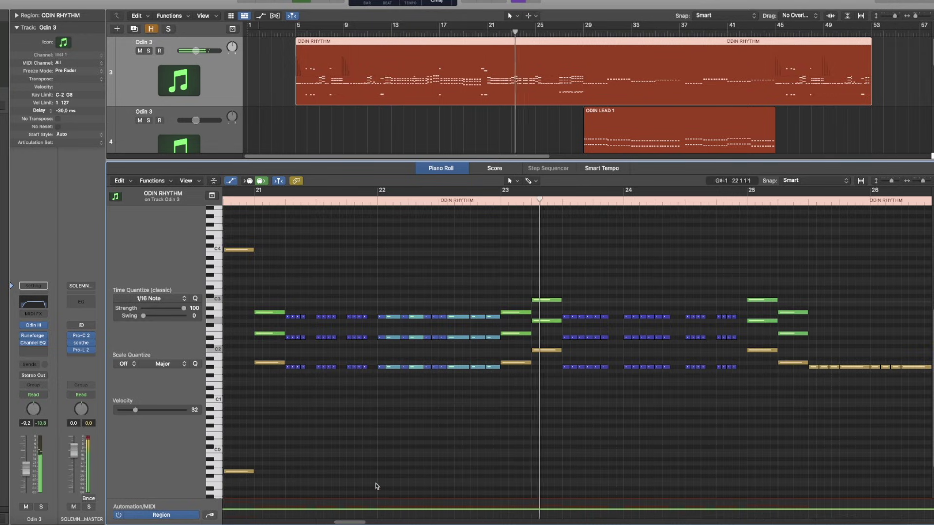
left_click_drag(346, 522, 378, 517)
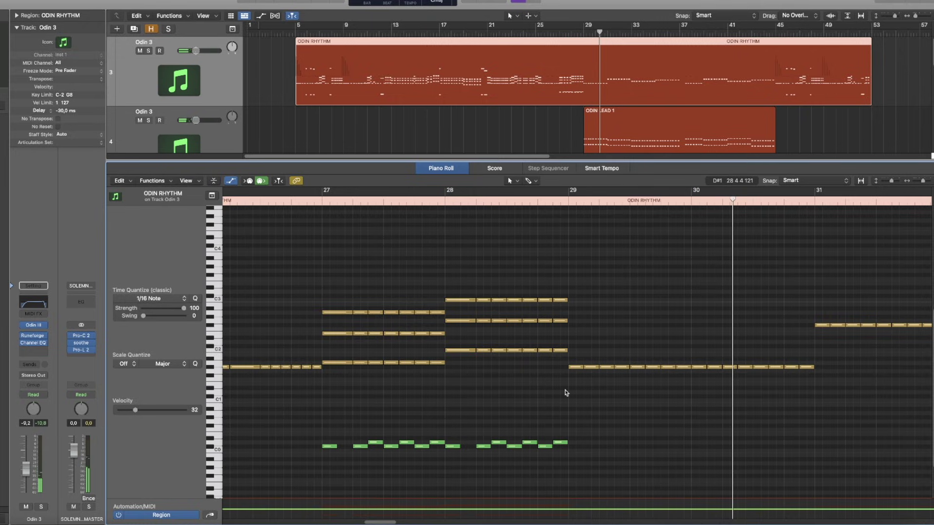
Step: Check the pitch and velocity of the low keyswitch notes in bar 27 against the Odin III keyswitch list, and hide the plug-in
left_click(322, 201)
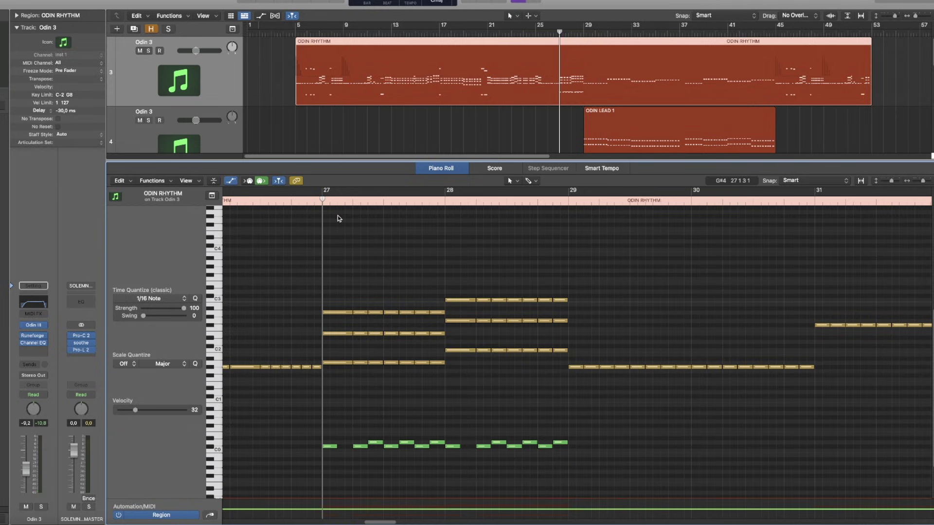
left_click(386, 444)
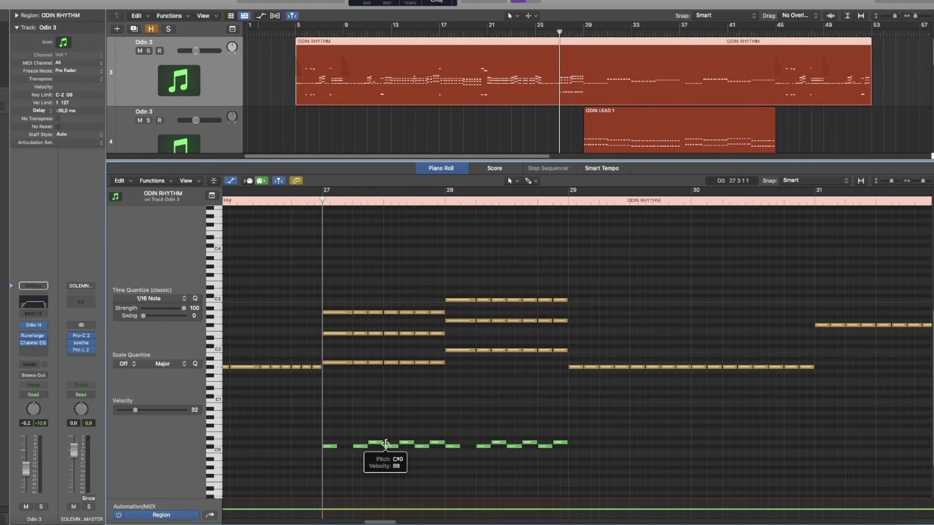
left_click(33, 325)
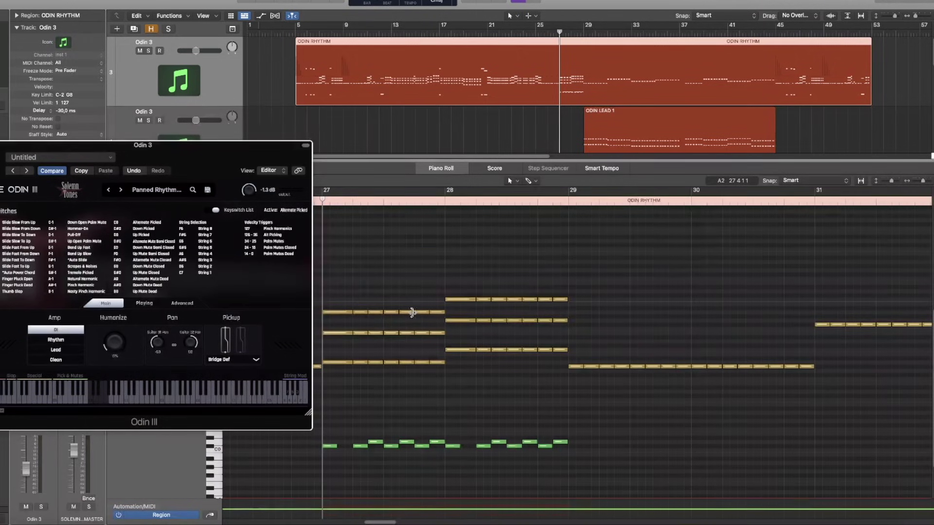
mouse_move(413, 312)
key("v")
Step: Examine the rhythm notes and keyswitches in bars 25 to 28, moving the playhead from beat 3 of bar 25 to bar 29
left_click_drag(383, 522, 376, 523)
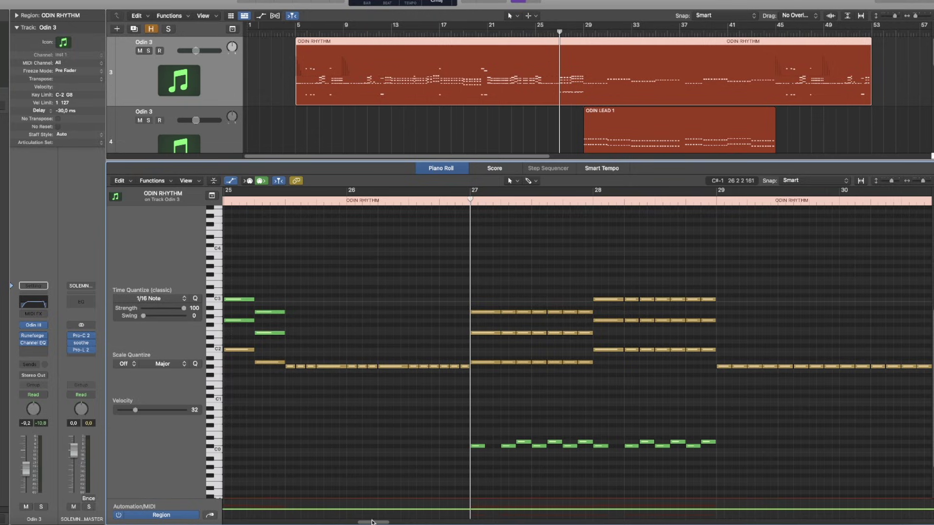
left_click_drag(372, 522, 379, 522)
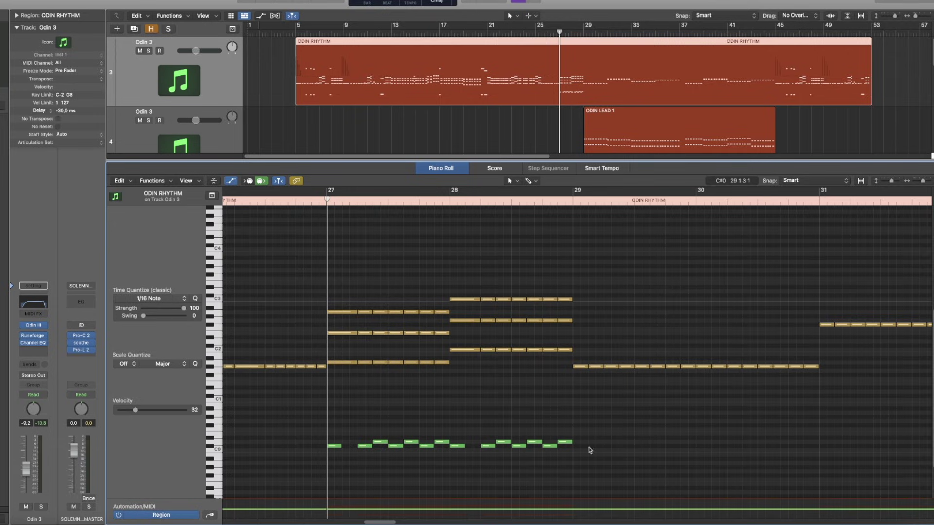
left_click_drag(381, 523, 375, 523)
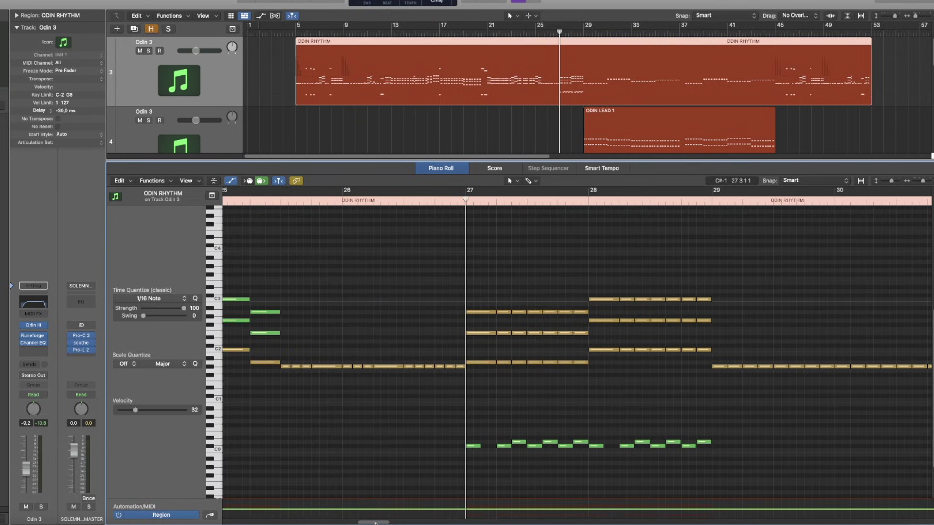
left_click(282, 201)
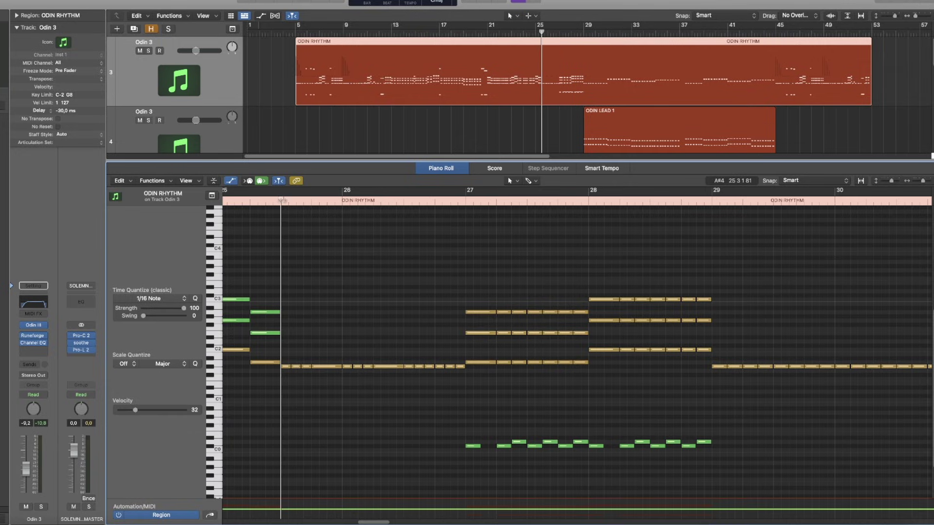
left_click_drag(281, 200, 625, 232)
left_click_drag(697, 237, 707, 237)
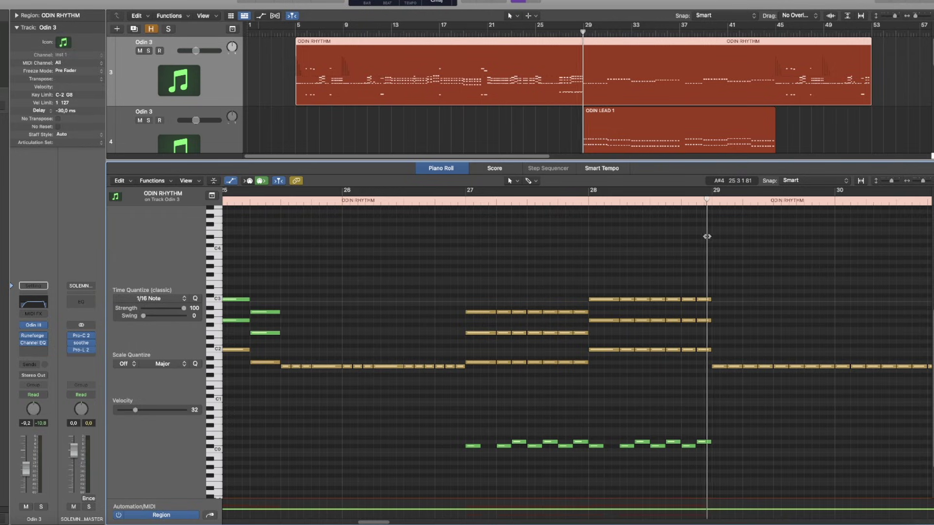
scroll(540, 324, "right", 5)
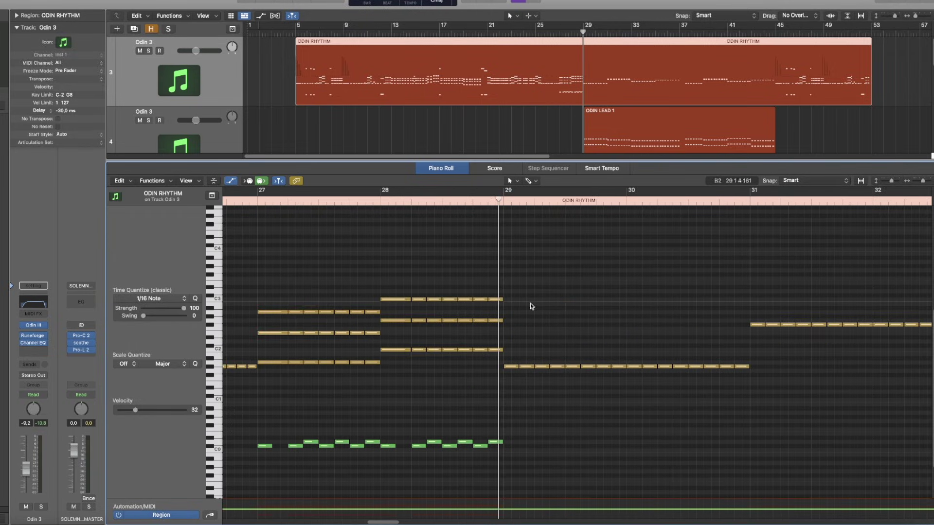
left_click_drag(499, 201, 504, 201)
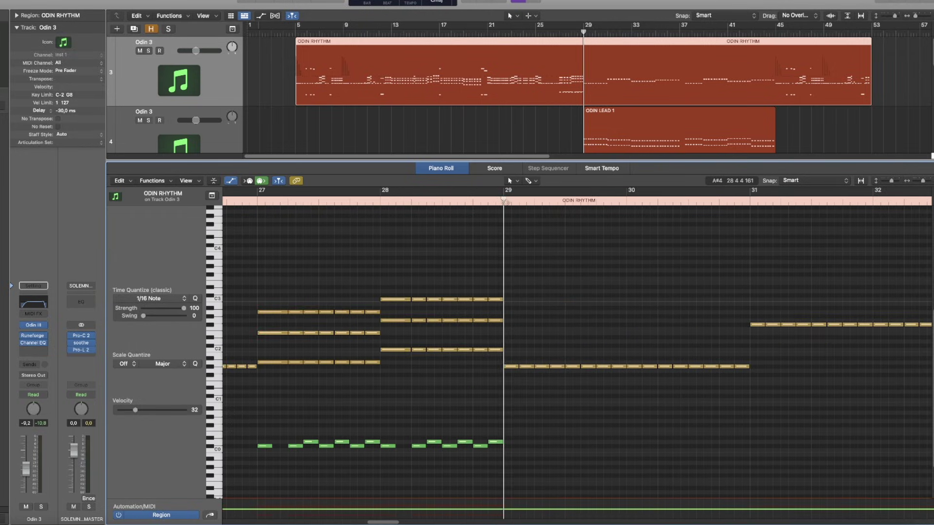
Step: Show the ODIN LEAD 1 region in the Piano Roll and examine all its notes across bars 29 to 44
scroll(235, 143, "down", 1)
left_click(234, 143)
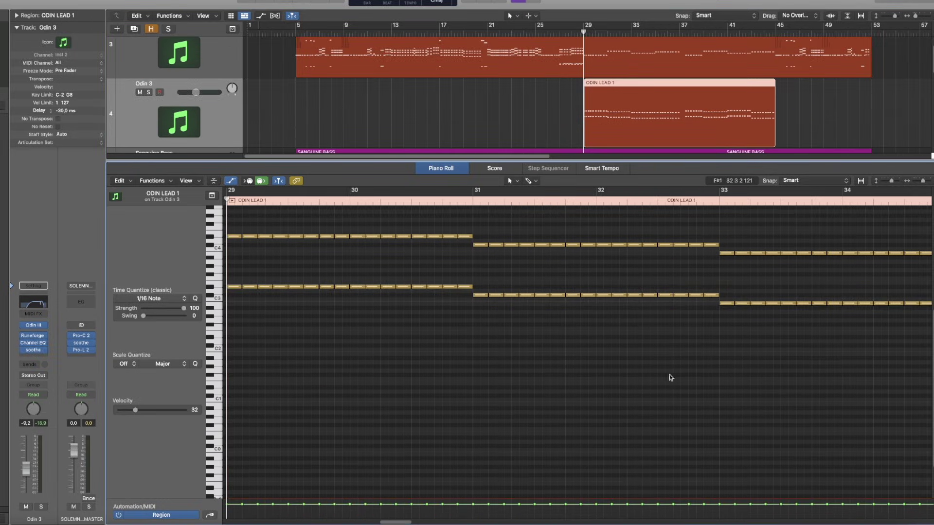
scroll(672, 377, "up", 2)
left_click_drag(925, 183, 919, 183)
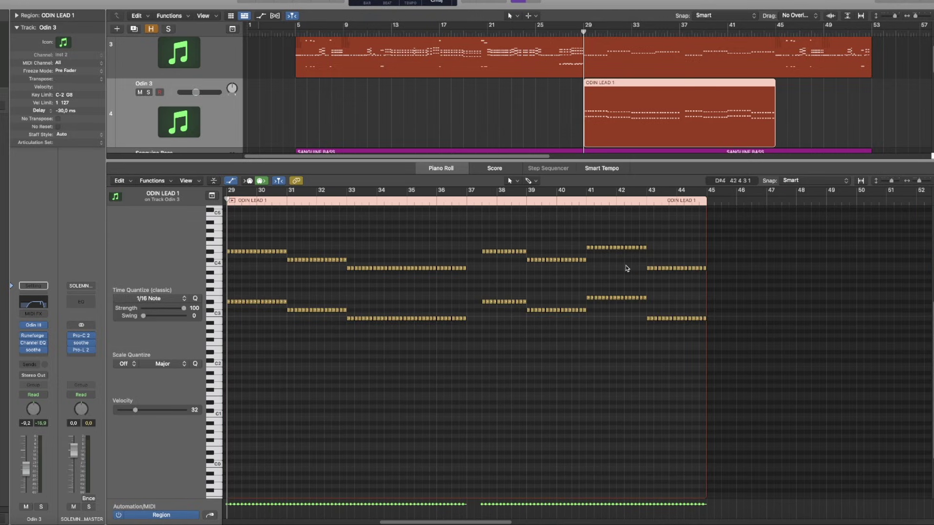
scroll(371, 369, "down", 2)
scroll(390, 363, "up", 5)
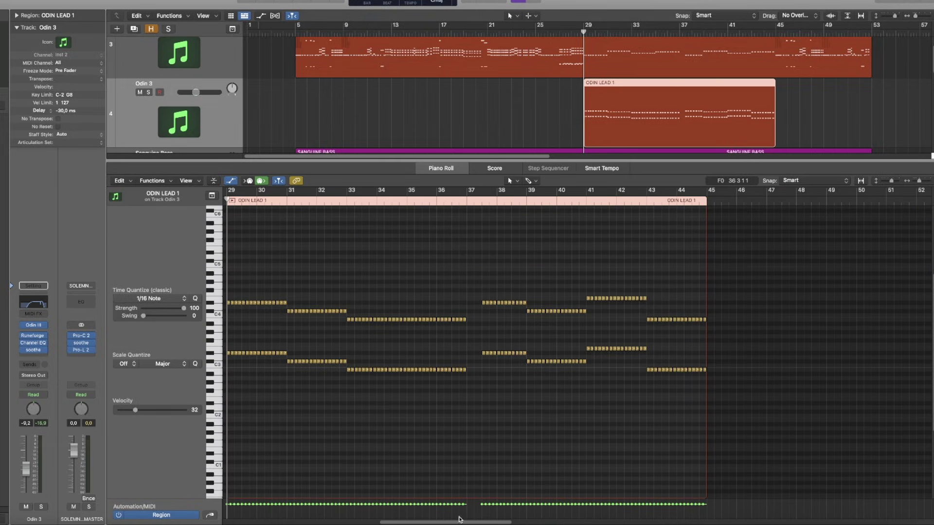
left_click_drag(457, 522, 451, 521)
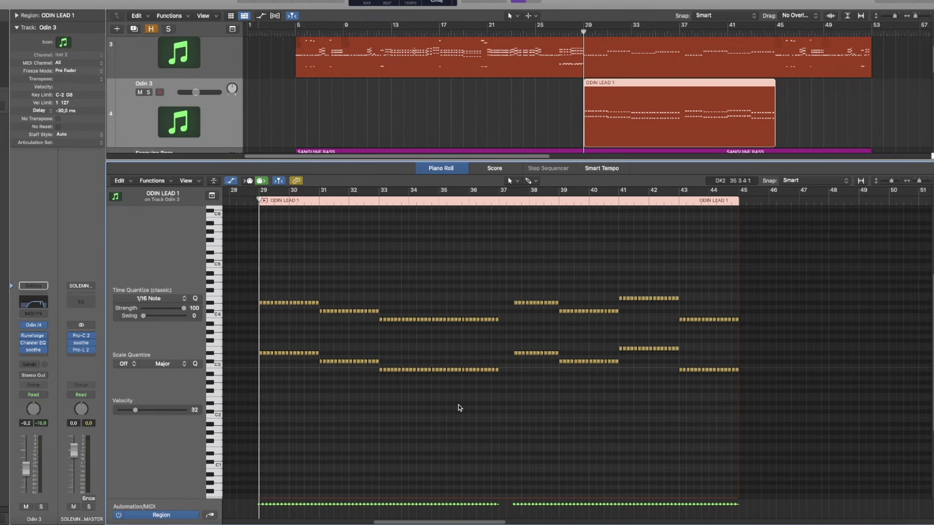
scroll(461, 403, "down", 1)
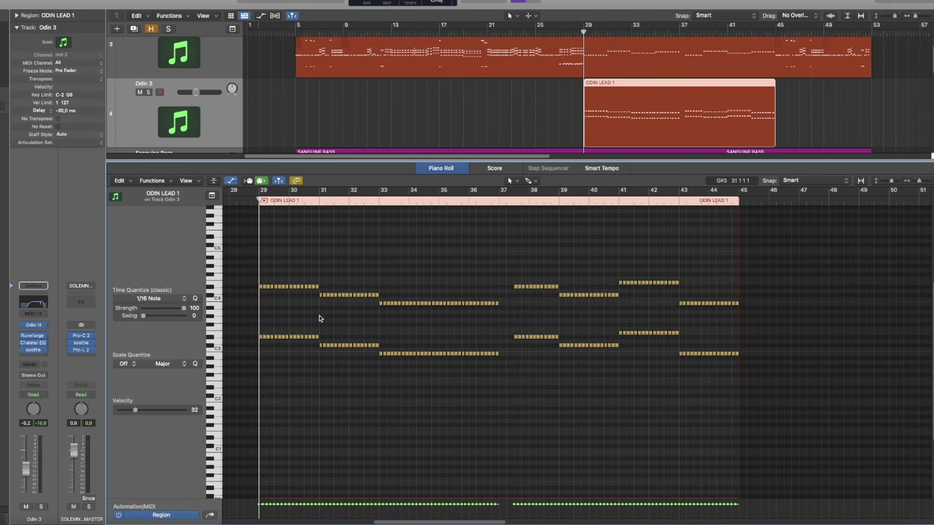
left_click_drag(919, 183, 919, 183)
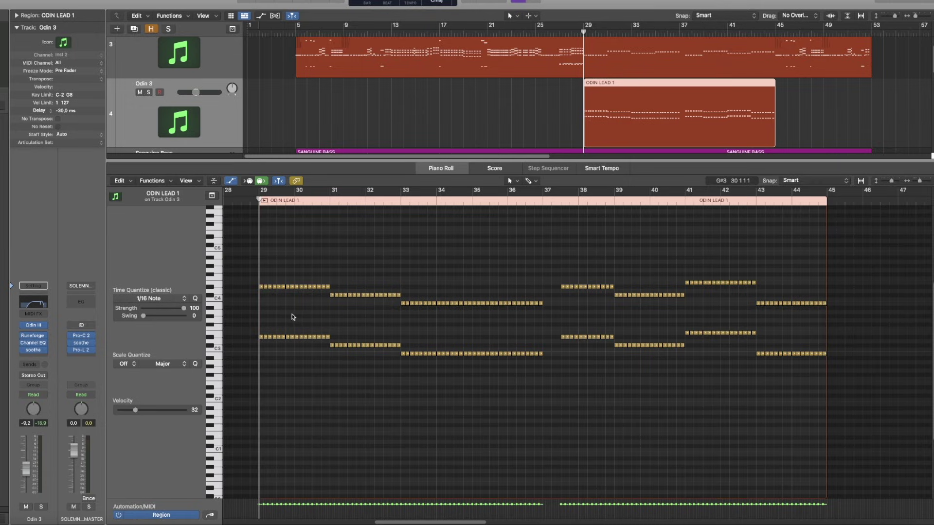
left_click_drag(923, 182, 918, 182)
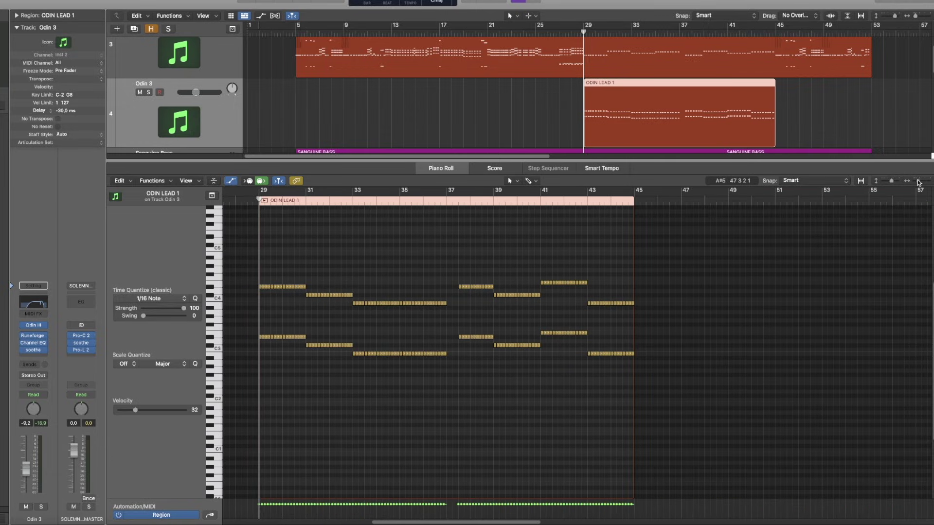
Step: Move the playhead to bar 45 and reopen ODIN RHYTHM to examine its closing passage in bars 45 to 52
double_click(807, 110)
double_click(806, 64)
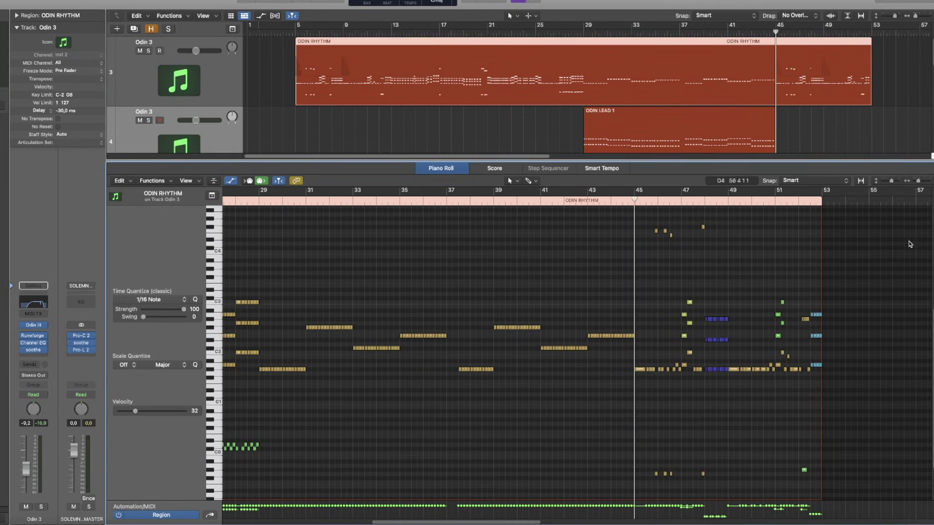
left_click_drag(919, 181, 921, 181)
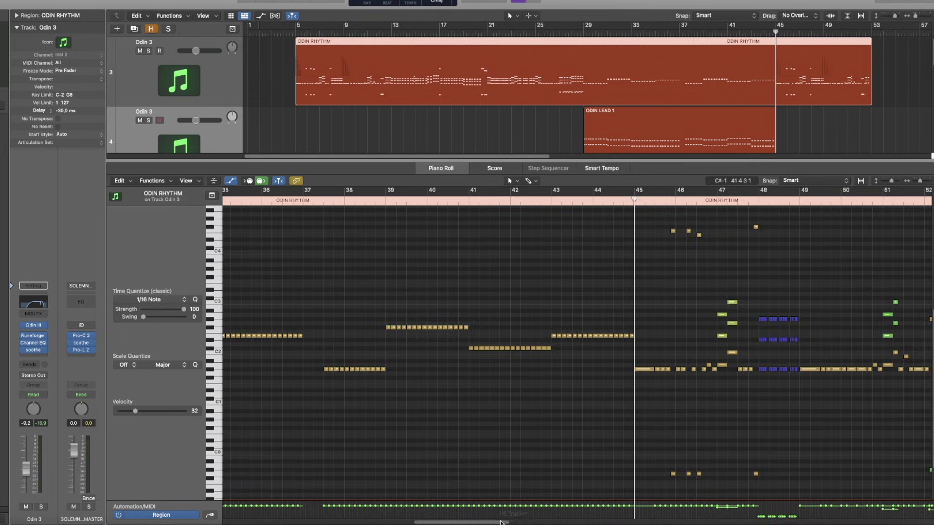
scroll(625, 268, "right", 8)
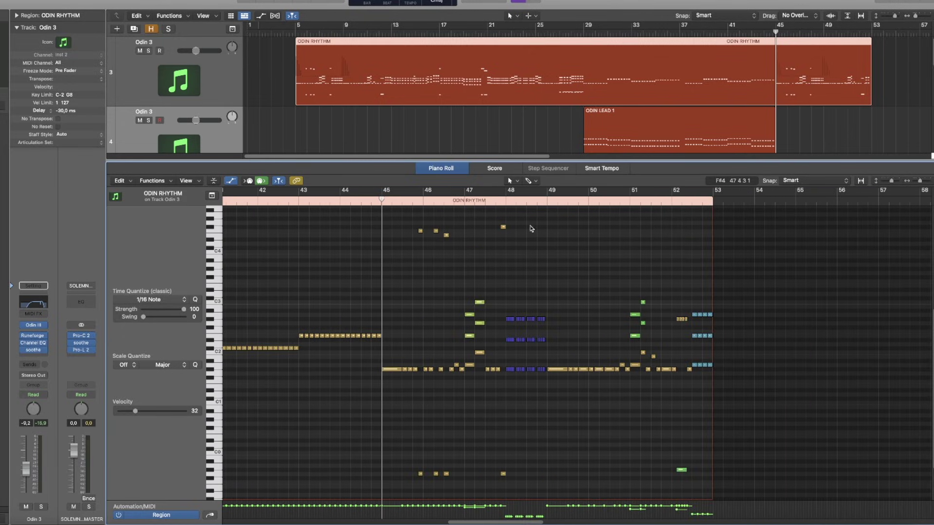
Step: Play the arrangement from bar 45 past the end of the guitar and bass regions, stop playback and close the Piano Roll
key("space")
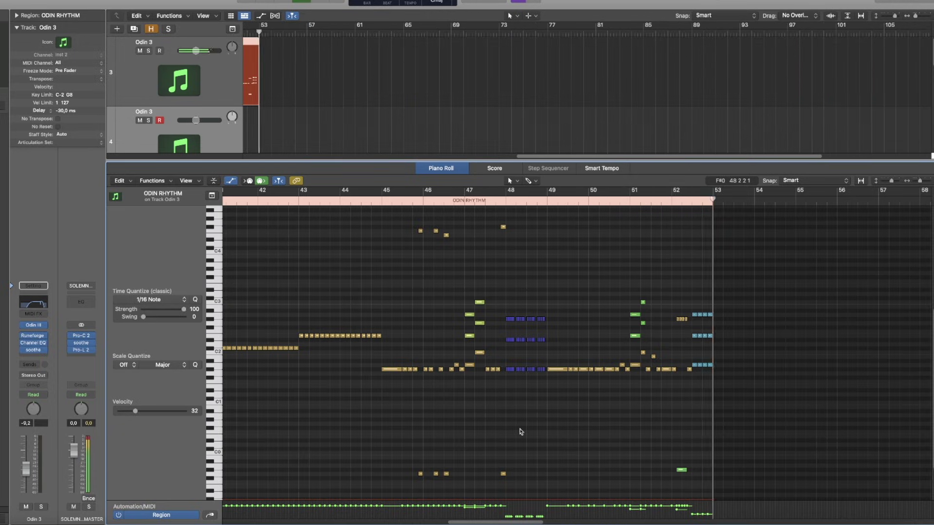
key("e")
key("space")
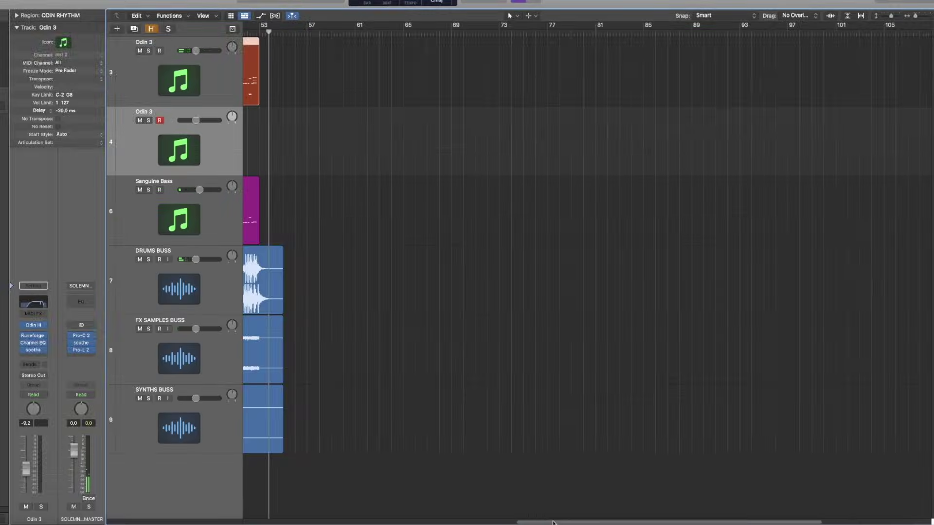
Step: Select the Sanguine Bass track and show its region in the Piano Roll to examine all bass notes across bars 5 to 52
scroll(190, 232, "left", 15)
left_click(189, 232)
left_click(295, 145)
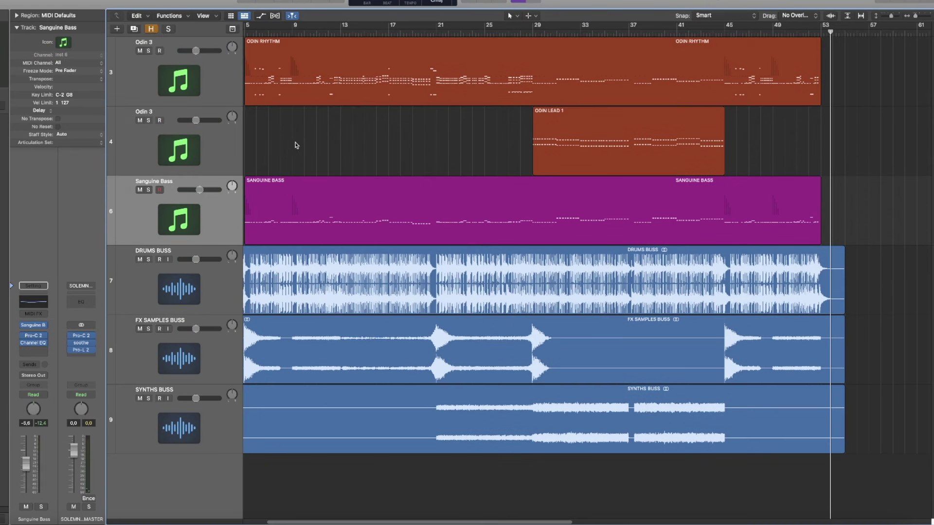
left_click(341, 33)
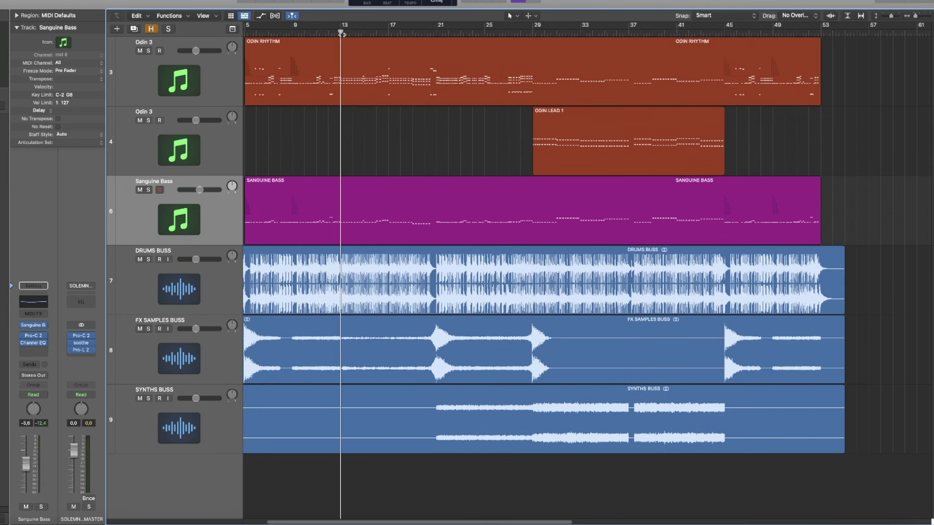
double_click(360, 204)
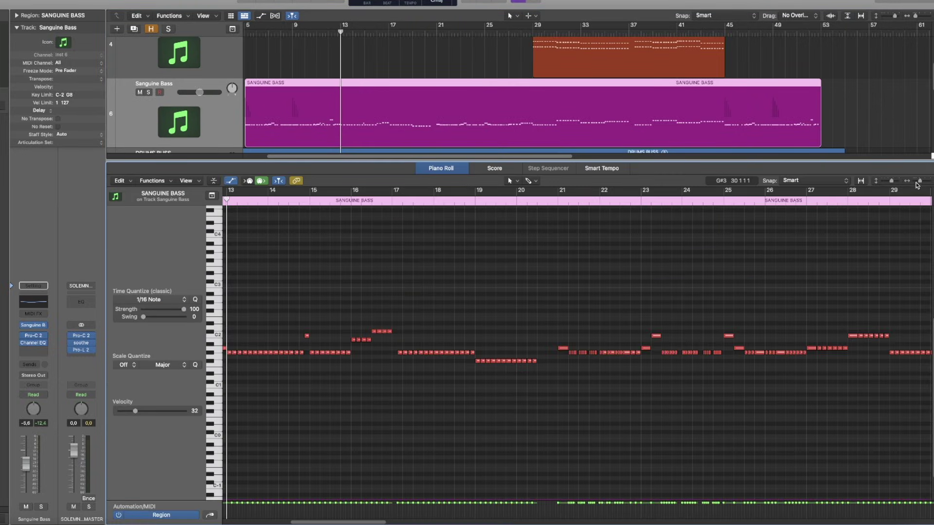
left_click_drag(916, 184, 913, 184)
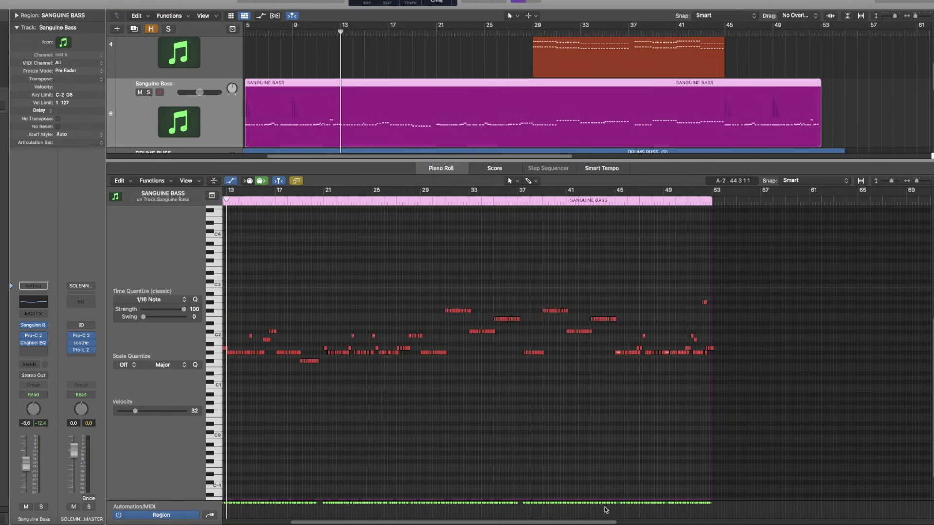
left_click_drag(595, 522, 538, 523)
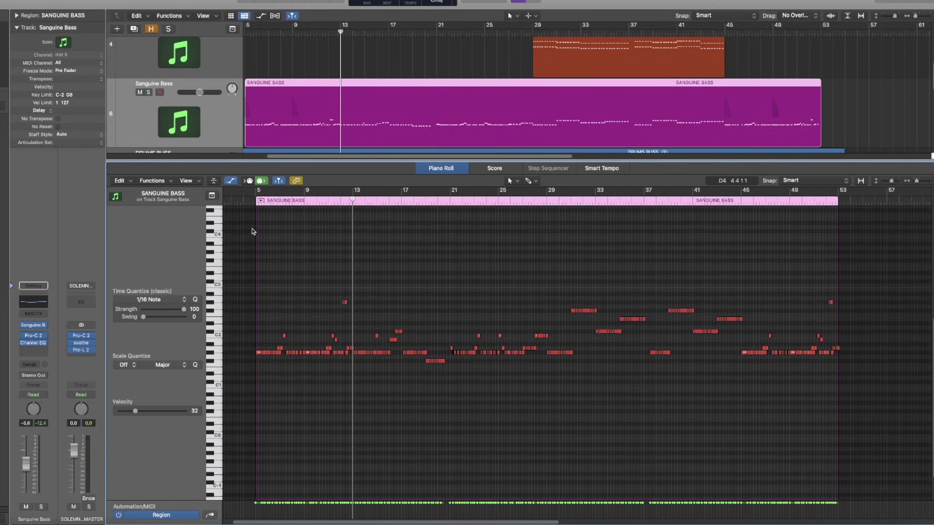
Step: Return the playhead to bar 5 and examine the opening bass notes and the Sanguine Bass keyswitch list, closing the plug-in window
key("Return")
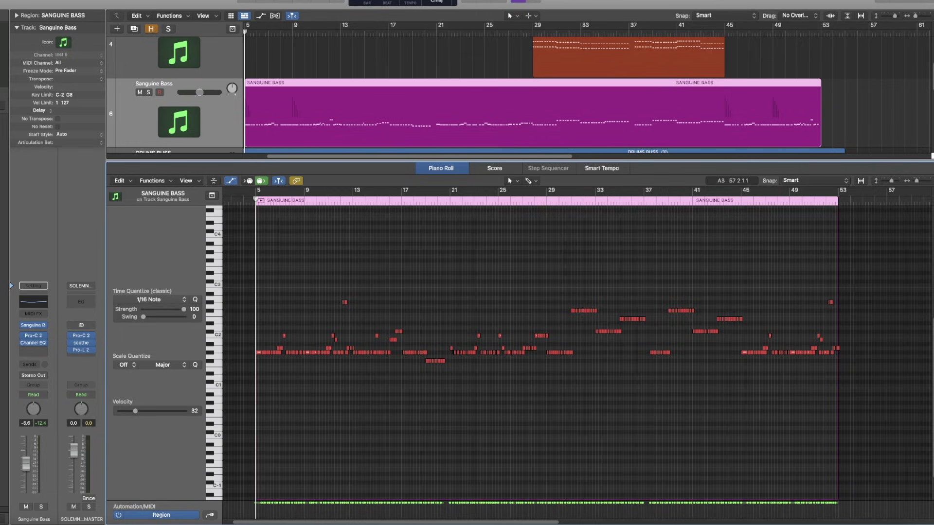
left_click_drag(917, 181, 927, 180)
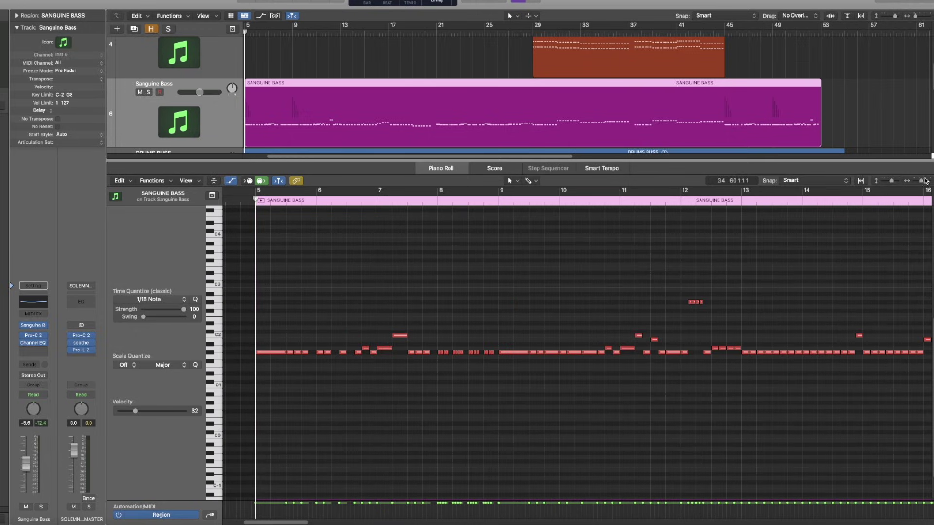
mouse_move(39, 328)
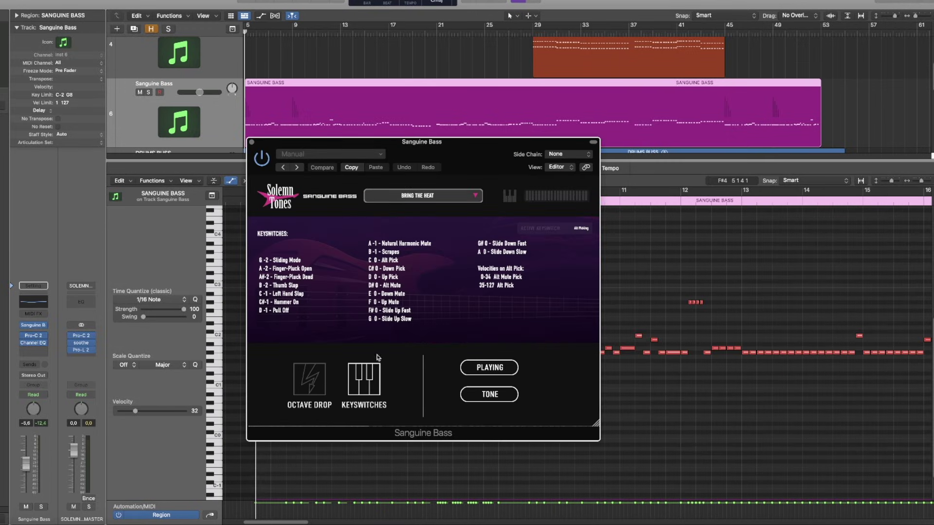
left_click(251, 142)
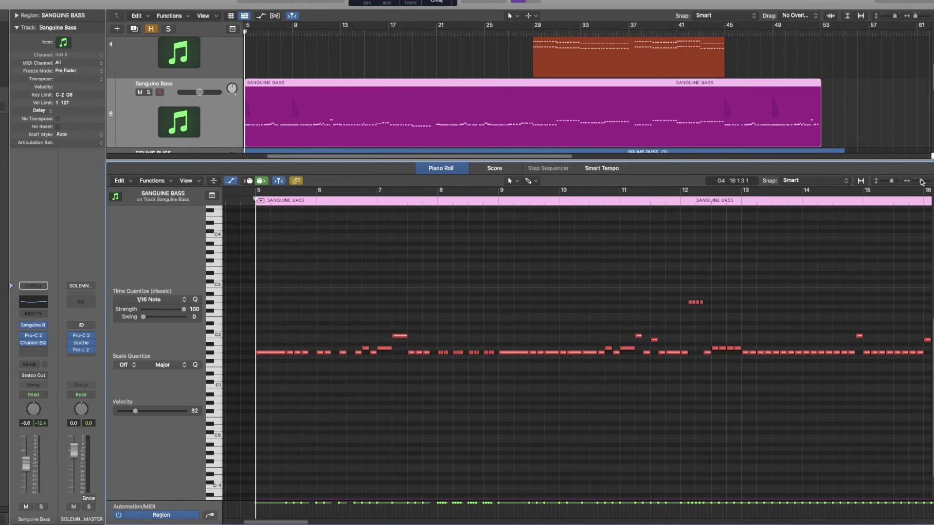
Step: Examine the whole bass region once more, close the Piano Roll and show the full arrangement from bar 1
left_click_drag(921, 182, 913, 184)
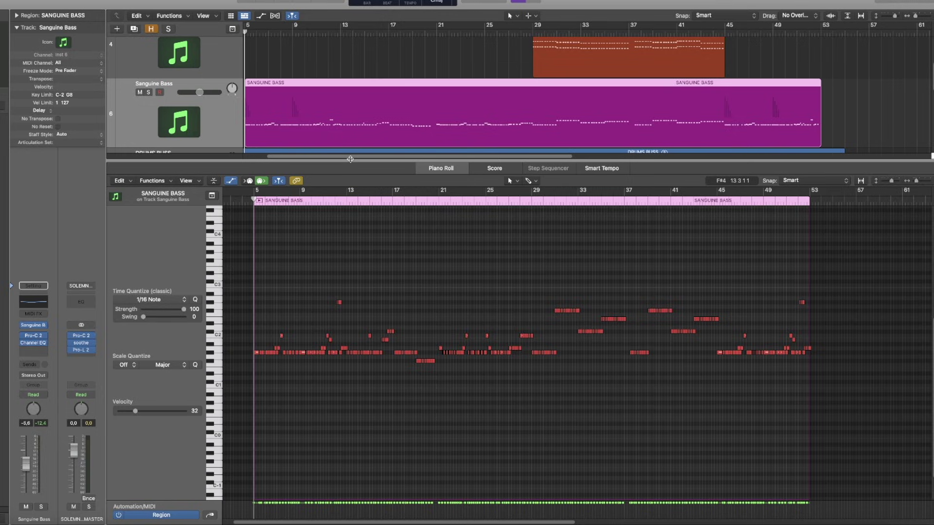
key("e")
left_click_drag(915, 18, 913, 18)
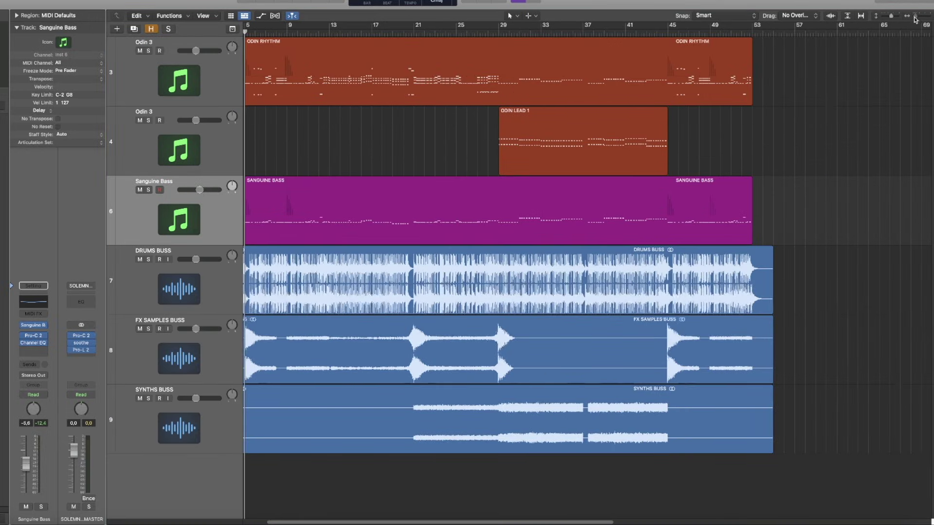
left_click_drag(556, 522, 534, 522)
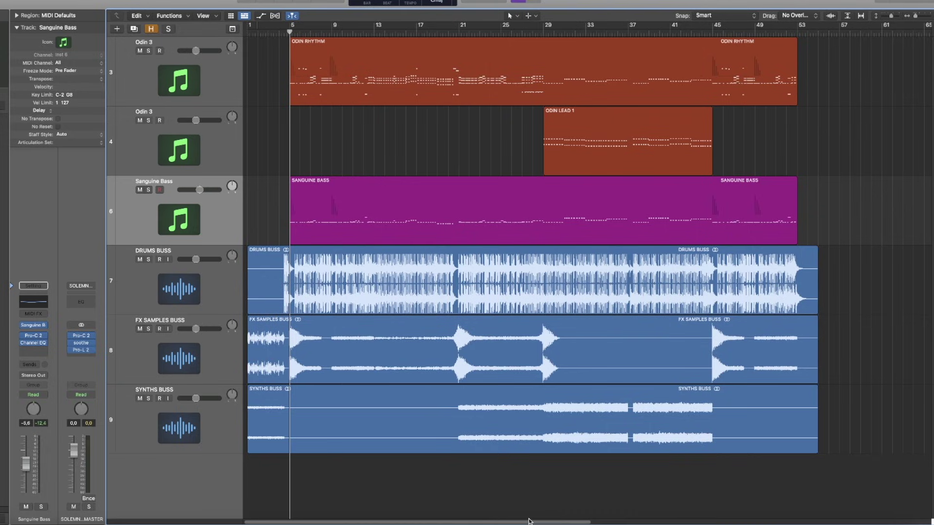